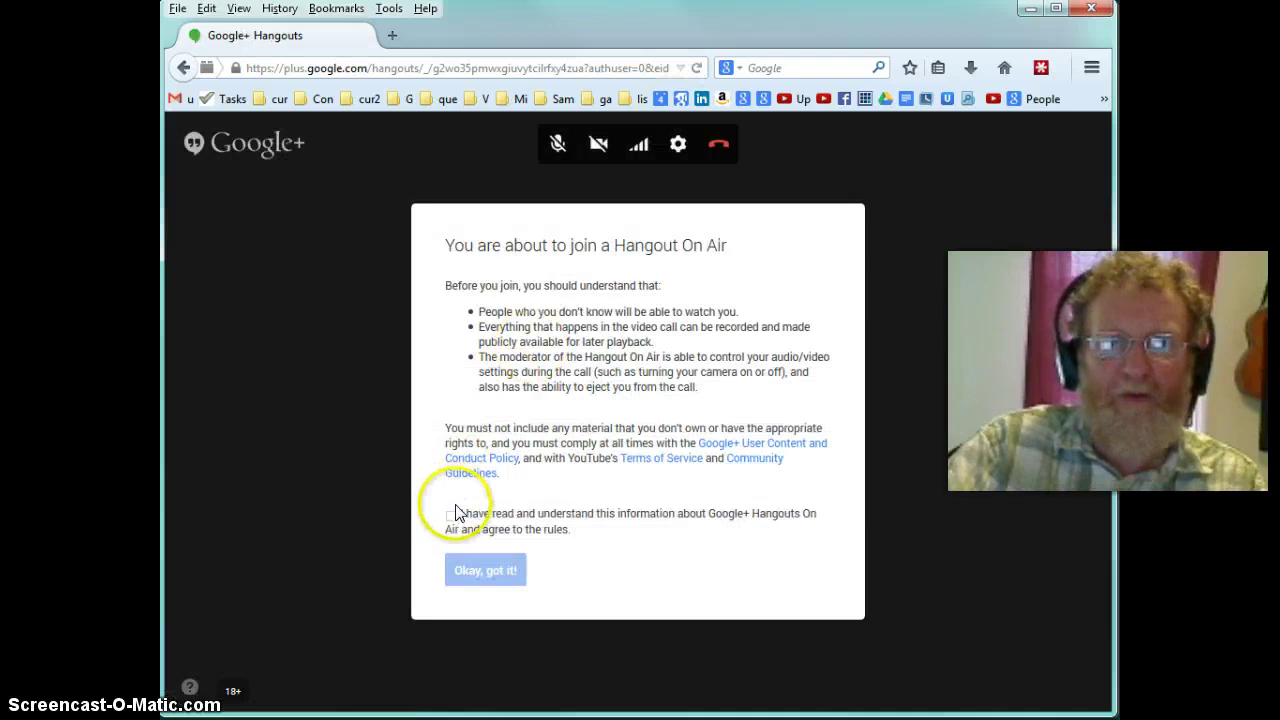
Step: Agree to the Hangouts On Air rules, join the Test hangout and start its broadcast
{"action": "left_click", "coordinate": [452, 518]}
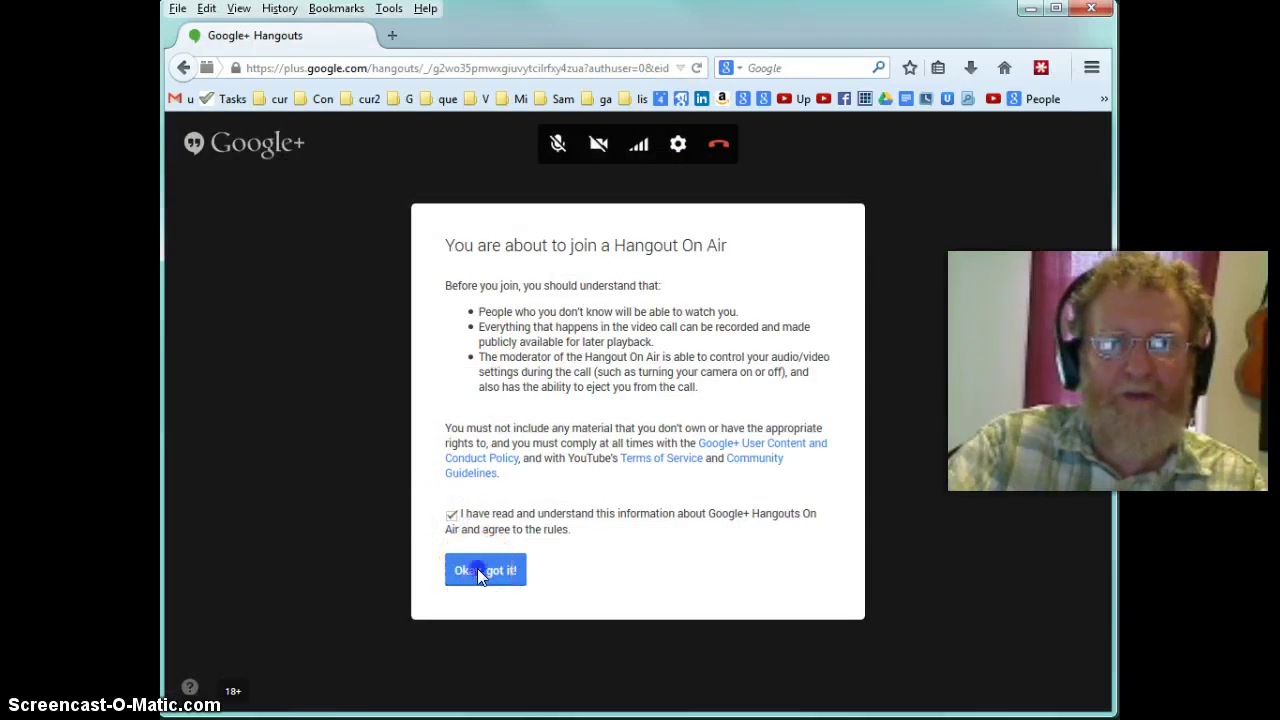
{"action": "left_click", "coordinate": [477, 568]}
{"action": "left_click", "coordinate": [636, 653]}
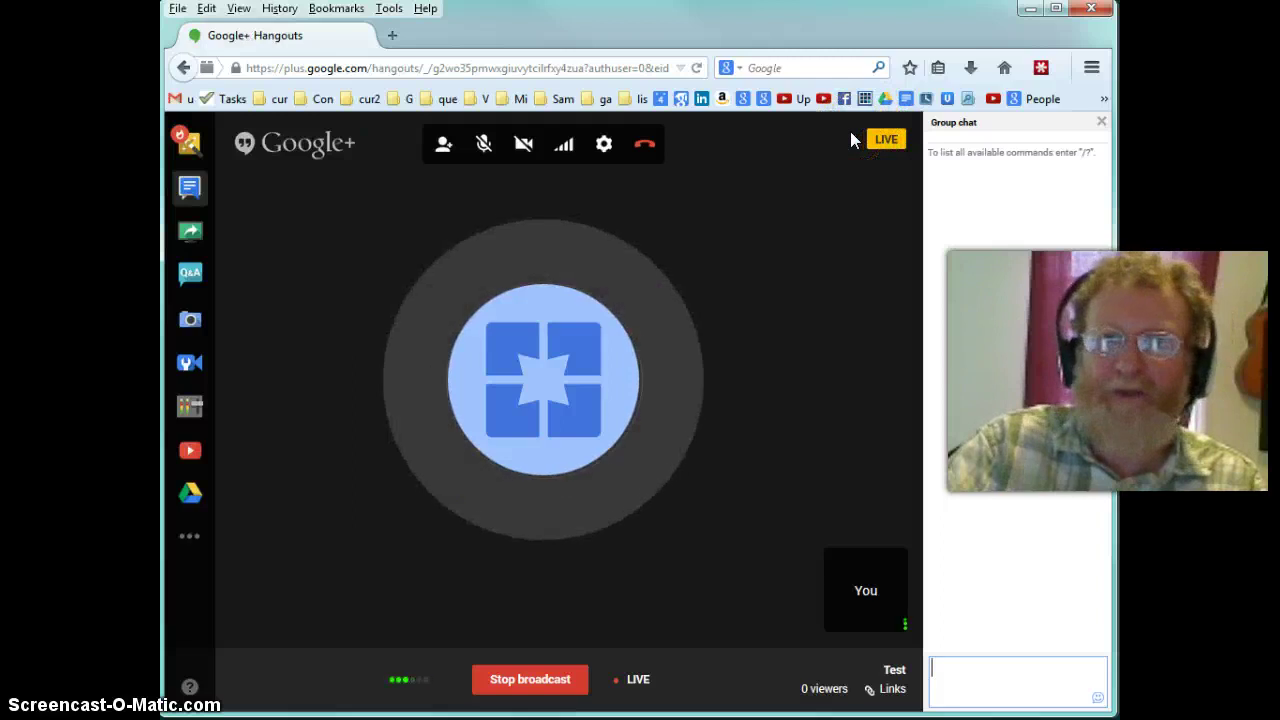
{"action": "left_click", "coordinate": [857, 140]}
{"action": "left_click", "coordinate": [506, 688]}
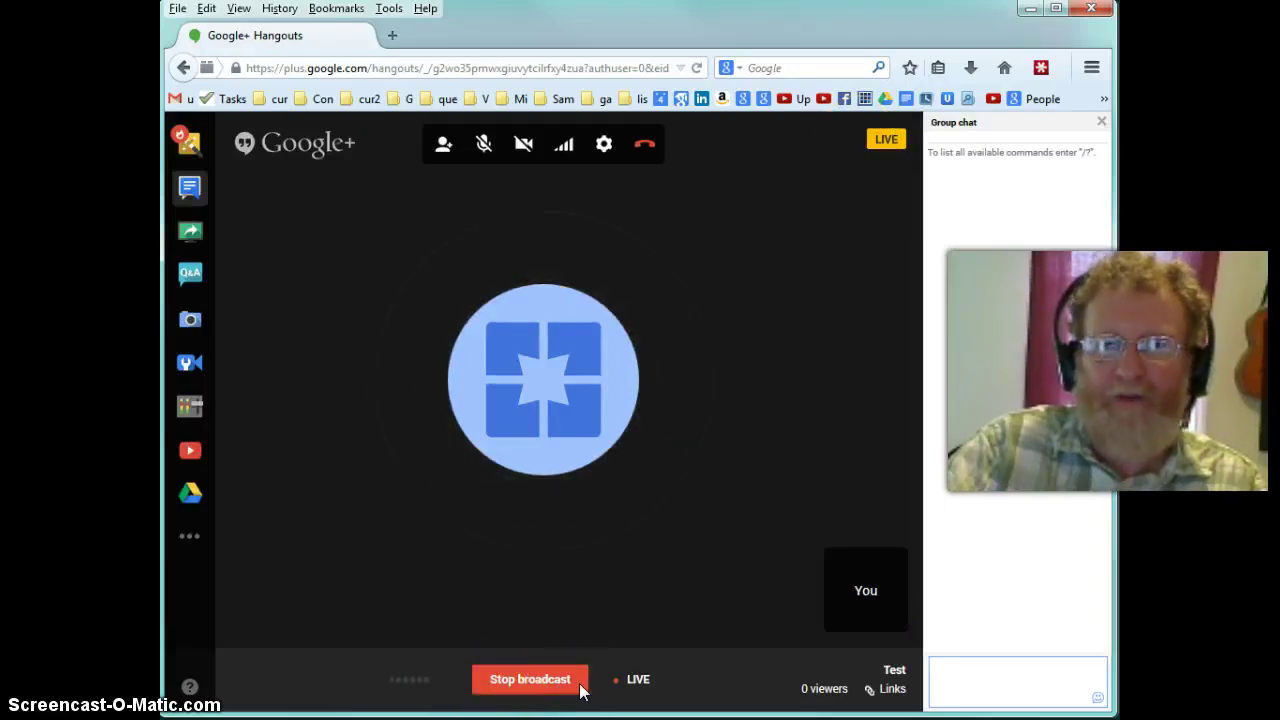
{"action": "left_click", "coordinate": [717, 528]}
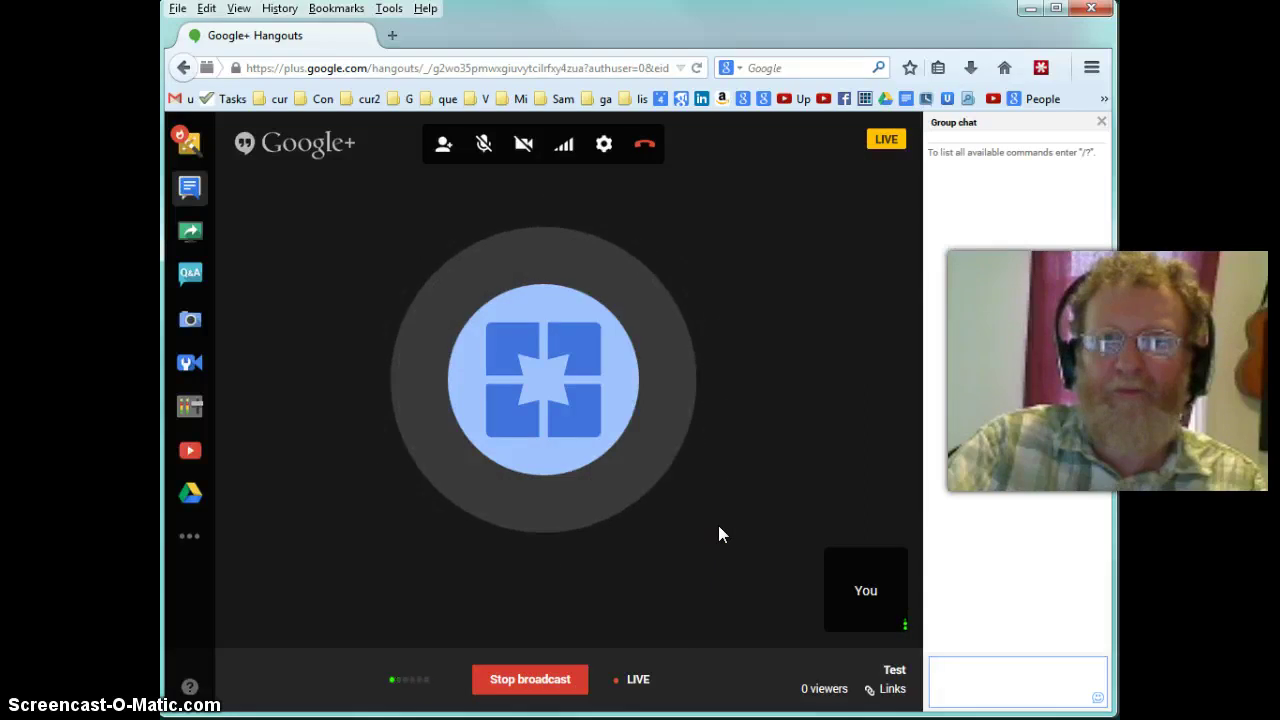
{"action": "left_click", "coordinate": [737, 512]}
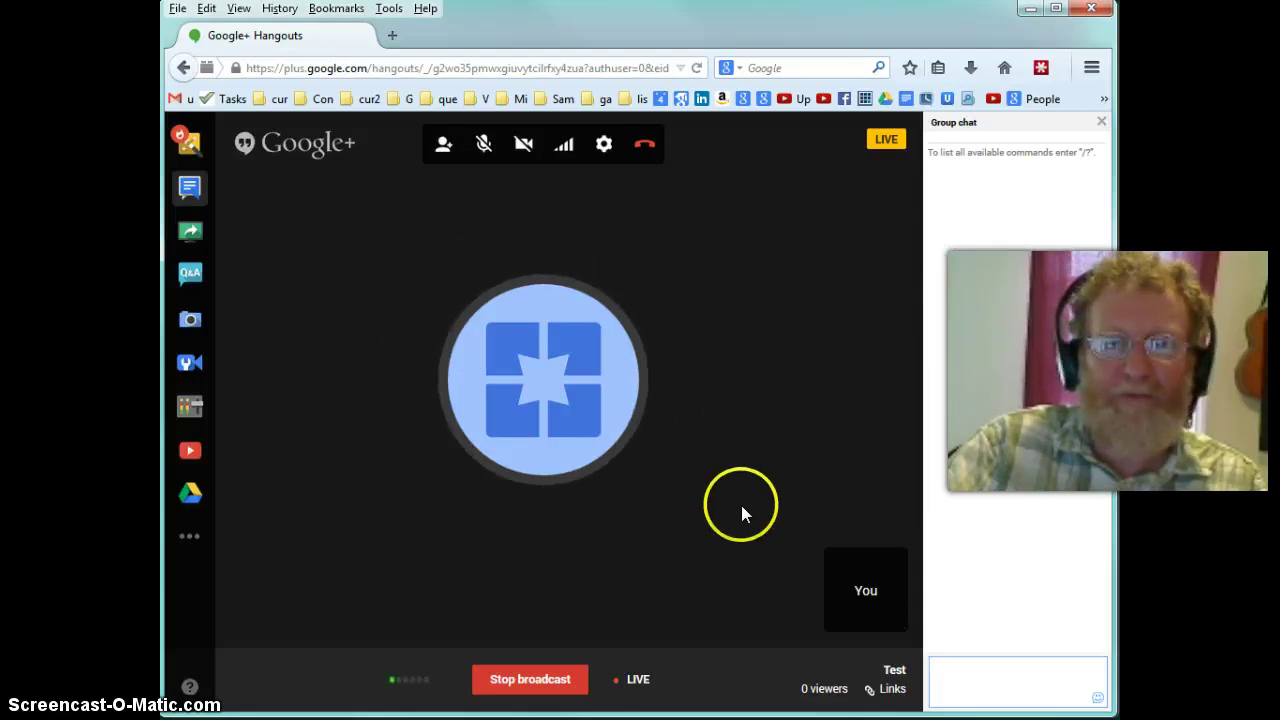
Step: Stop the Test hangout's live broadcast and confirm taking it off air
{"action": "left_click", "coordinate": [528, 679]}
{"action": "left_click", "coordinate": [588, 638]}
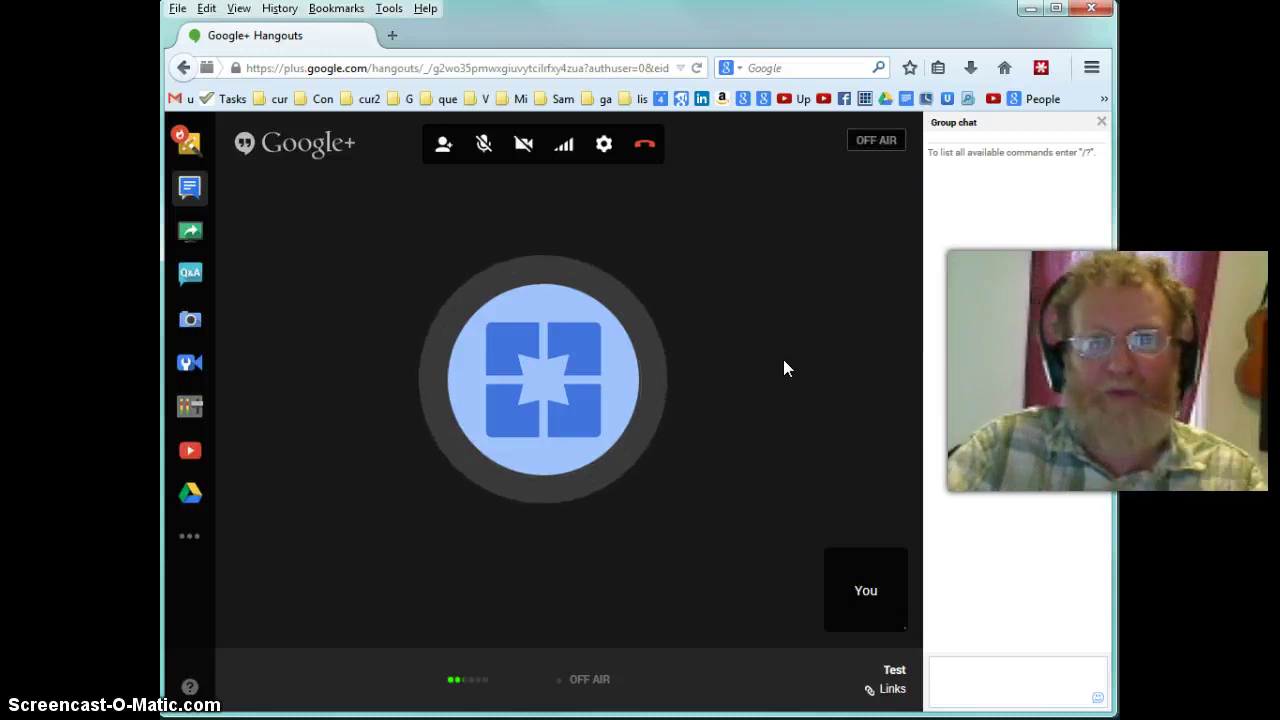
{"action": "left_click", "coordinate": [791, 346]}
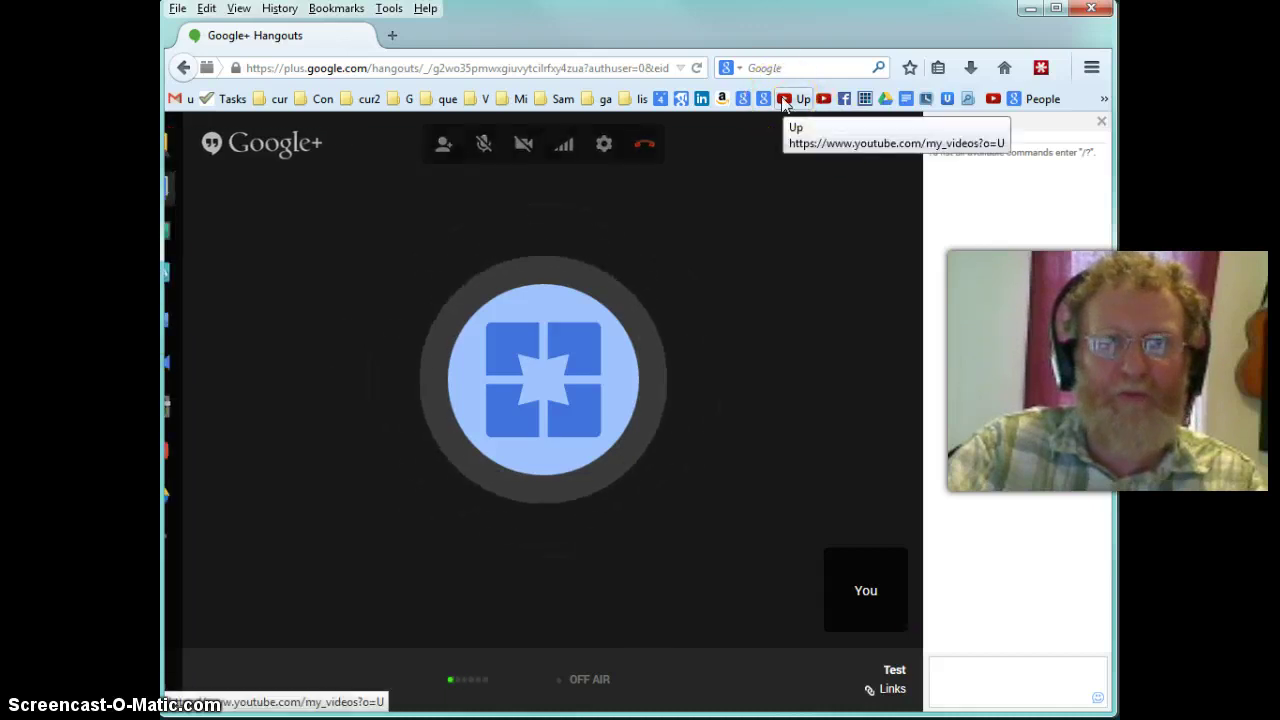
Step: Leave the Test hangout and close the notice about its recording
{"action": "left_click", "coordinate": [362, 68]}
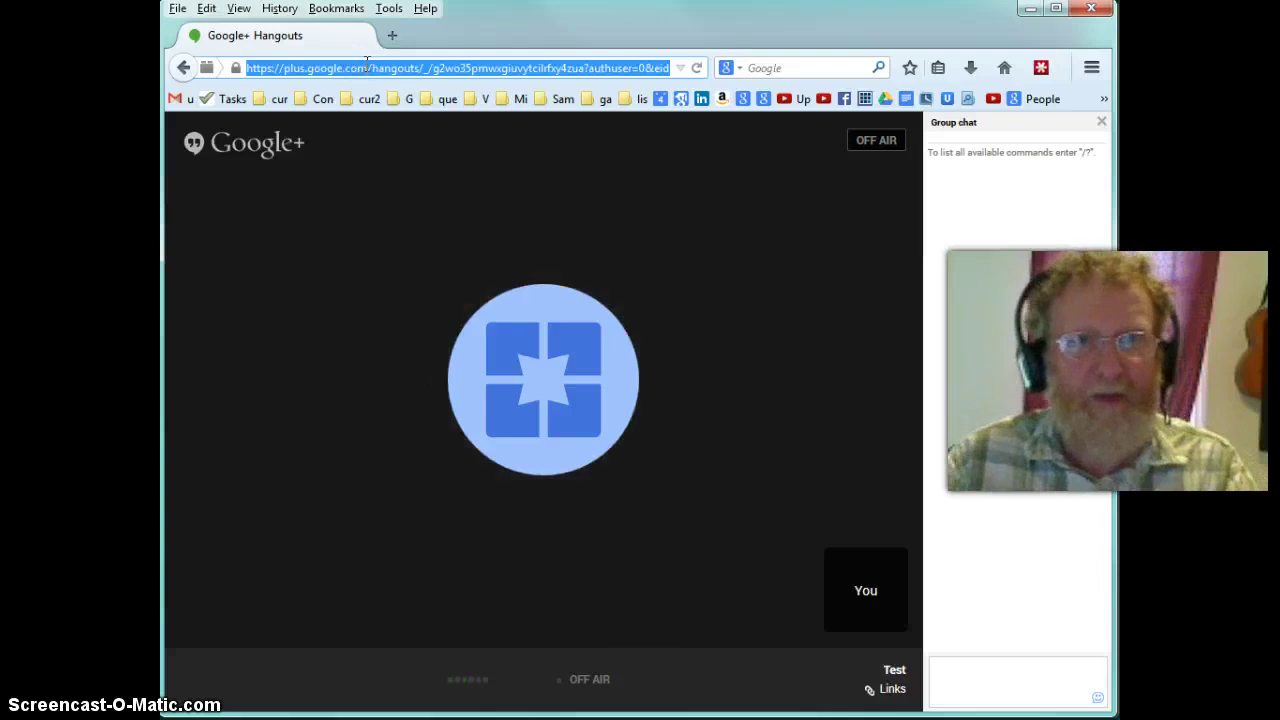
{"action": "mouse_move", "coordinate": [609, 228]}
{"action": "left_click", "coordinate": [644, 146]}
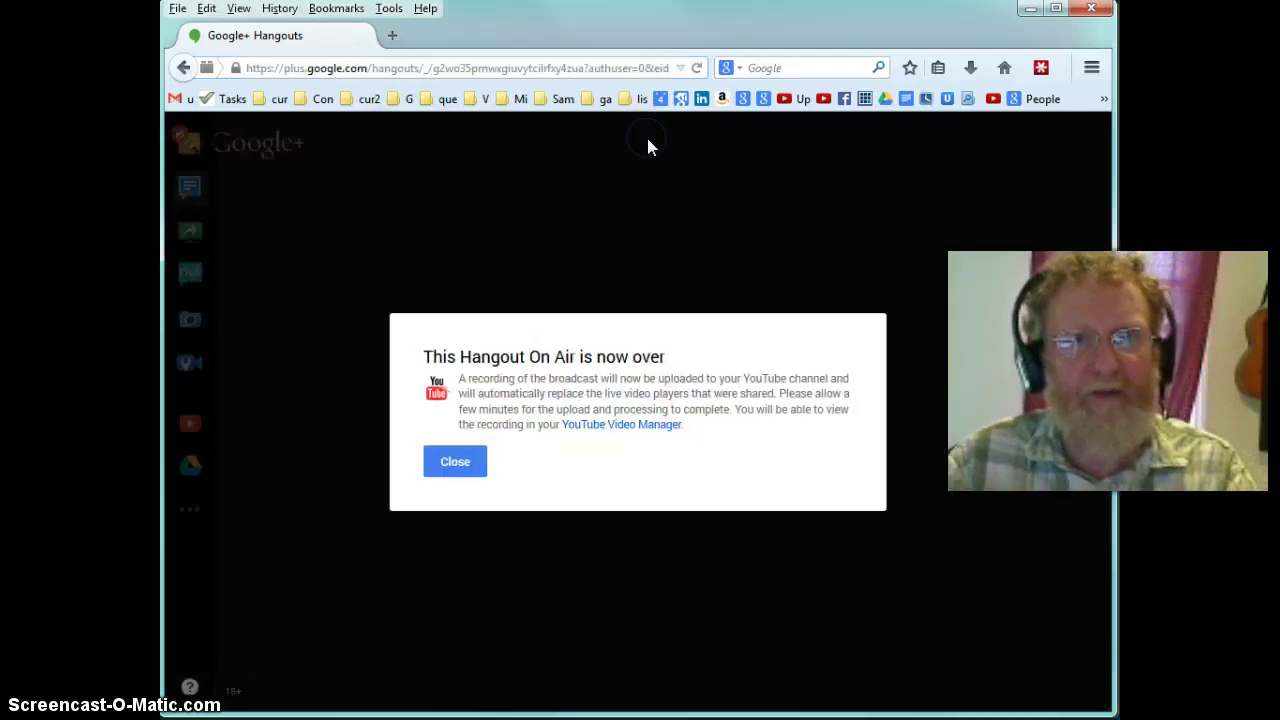
{"action": "left_click", "coordinate": [450, 455]}
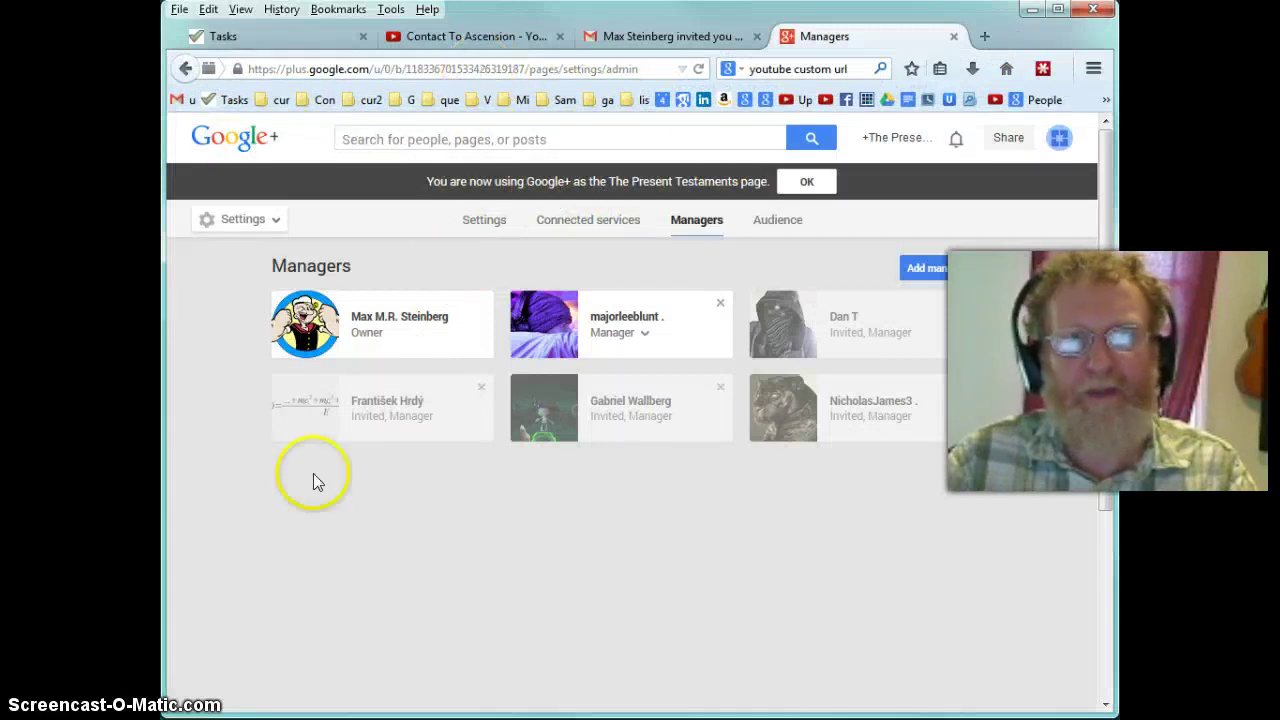
Step: Load youtube.com in the browser tab that shows the Google+ page's Managers settings
{"action": "left_click", "coordinate": [1056, 142]}
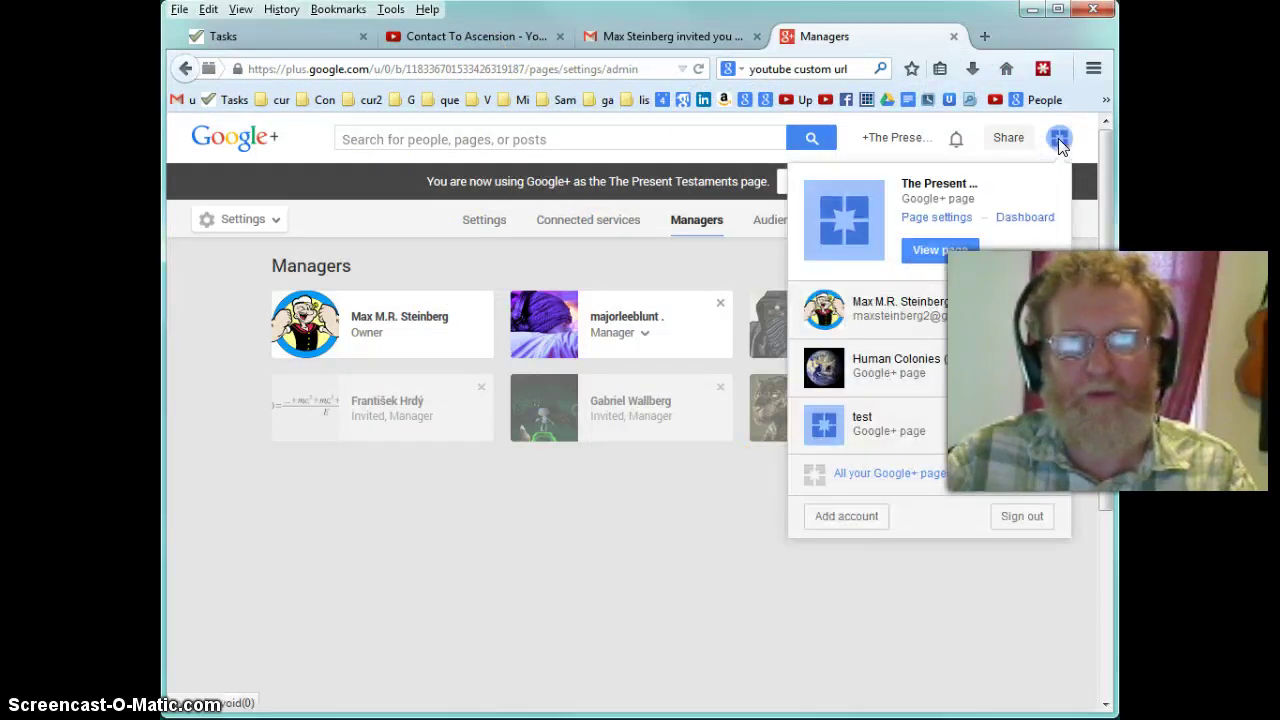
{"action": "left_click", "coordinate": [1057, 139]}
{"action": "left_click", "coordinate": [315, 70]}
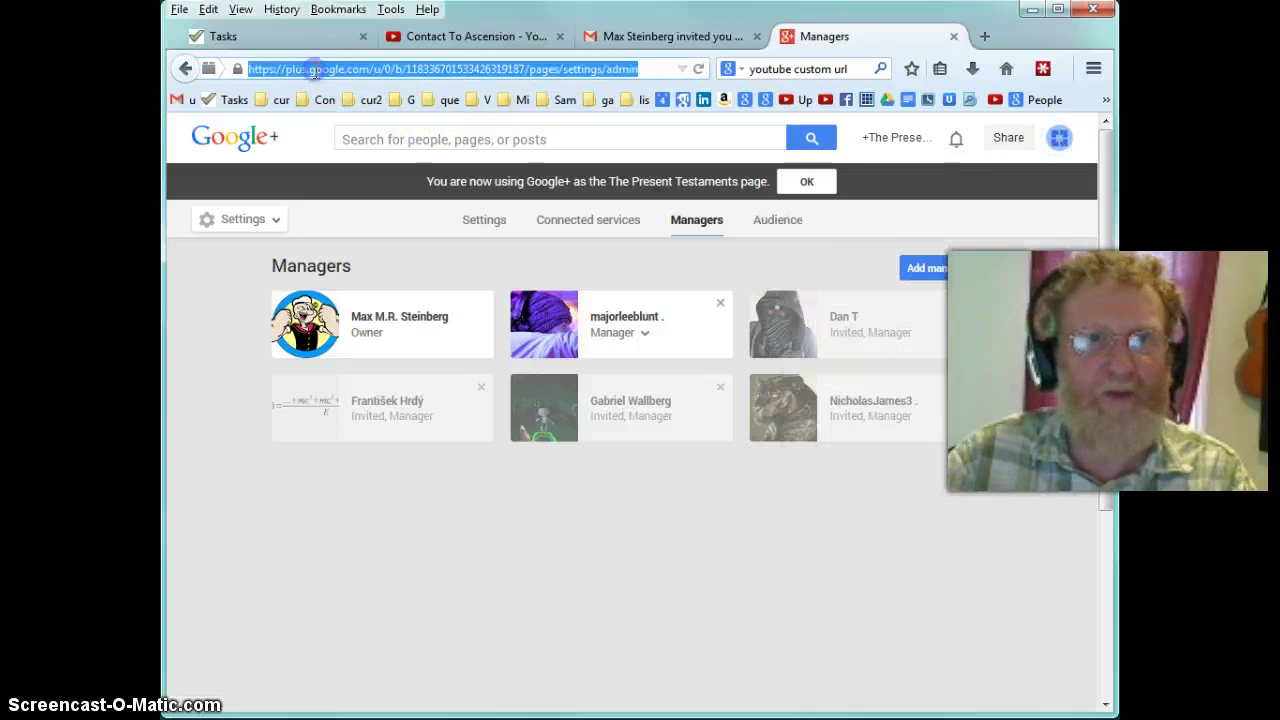
{"action": "type", "text": "youtube.com/"}
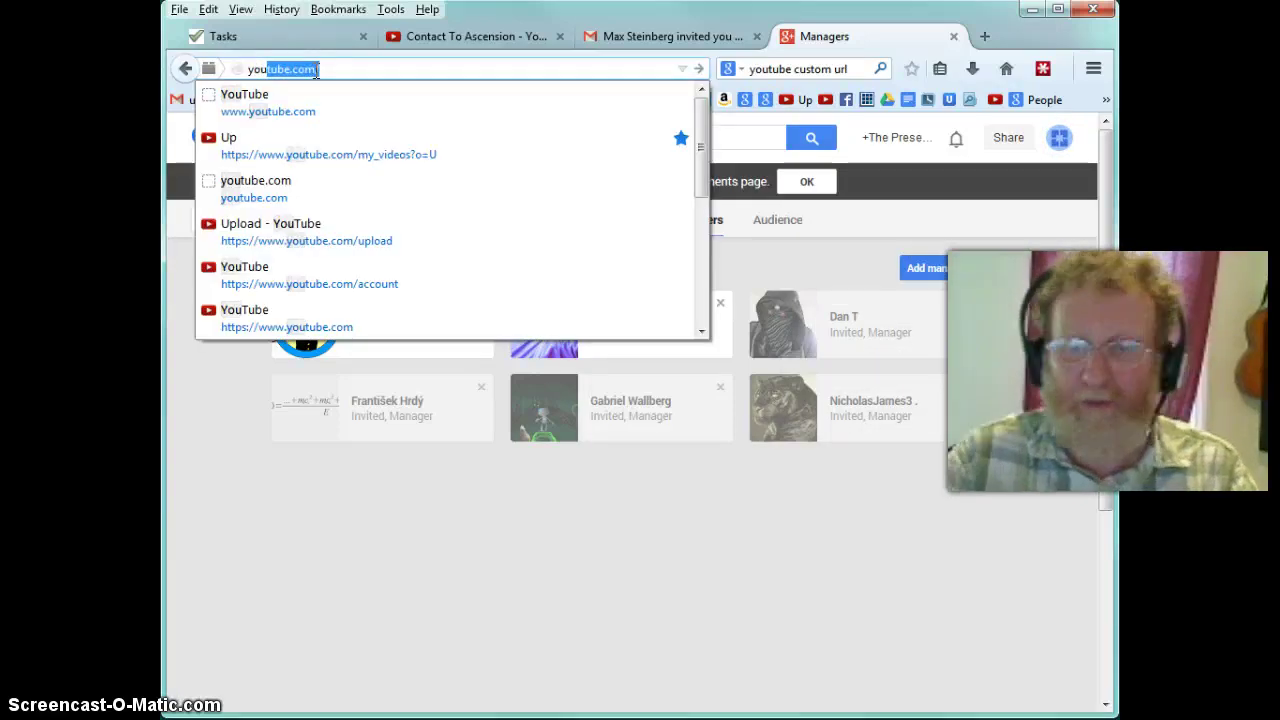
{"action": "key", "text": "Return"}
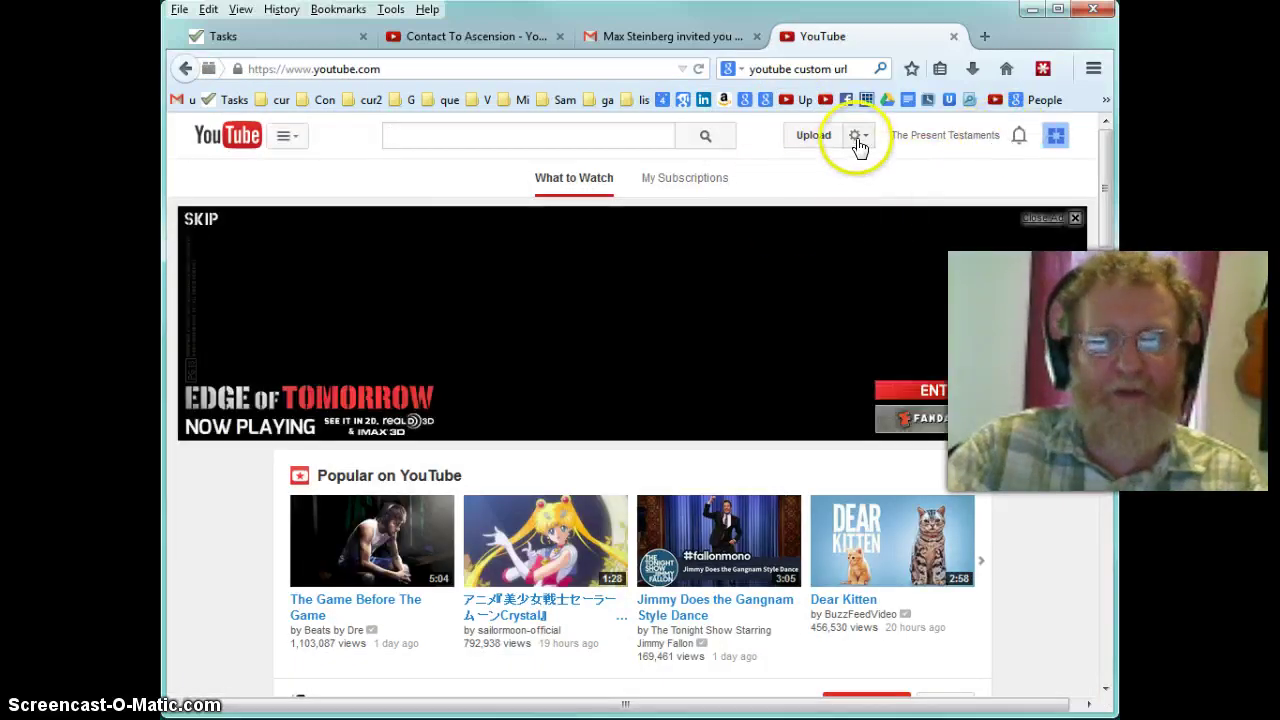
Step: Open Live Events in the Video Manager and enable live streaming for the channel, agreeing to the terms
{"action": "left_click", "coordinate": [857, 138]}
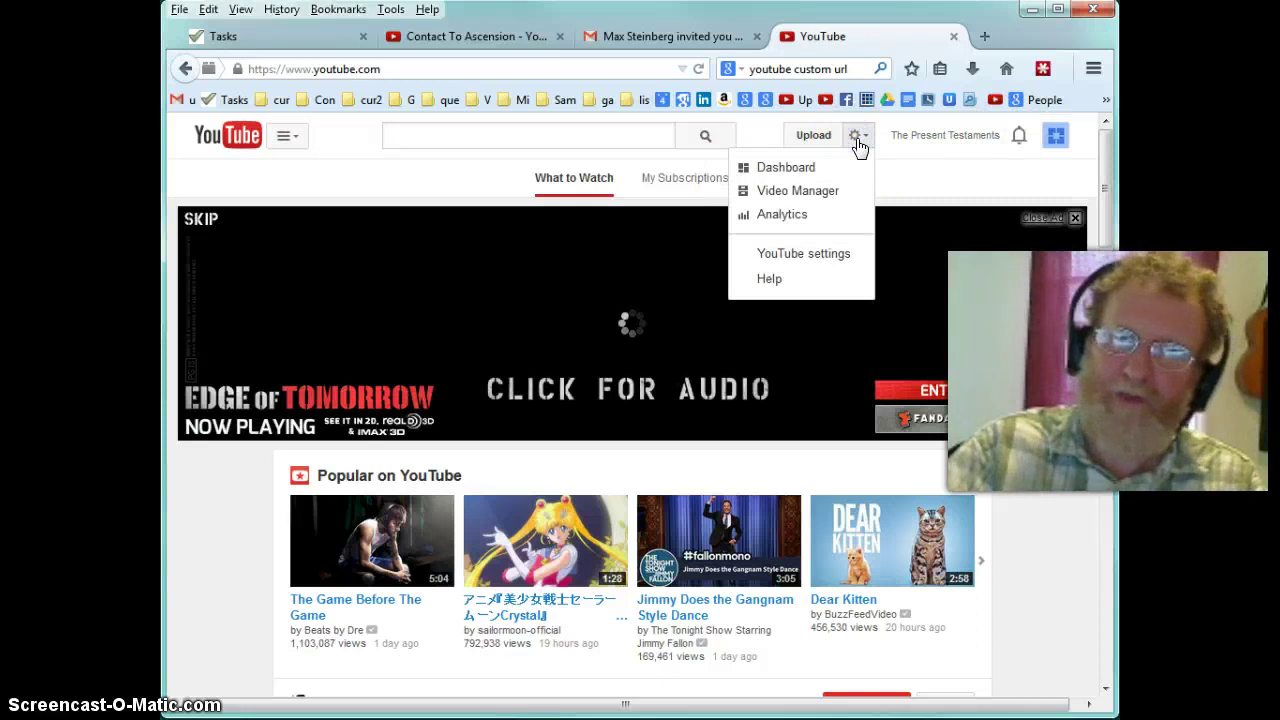
{"action": "left_click", "coordinate": [800, 192]}
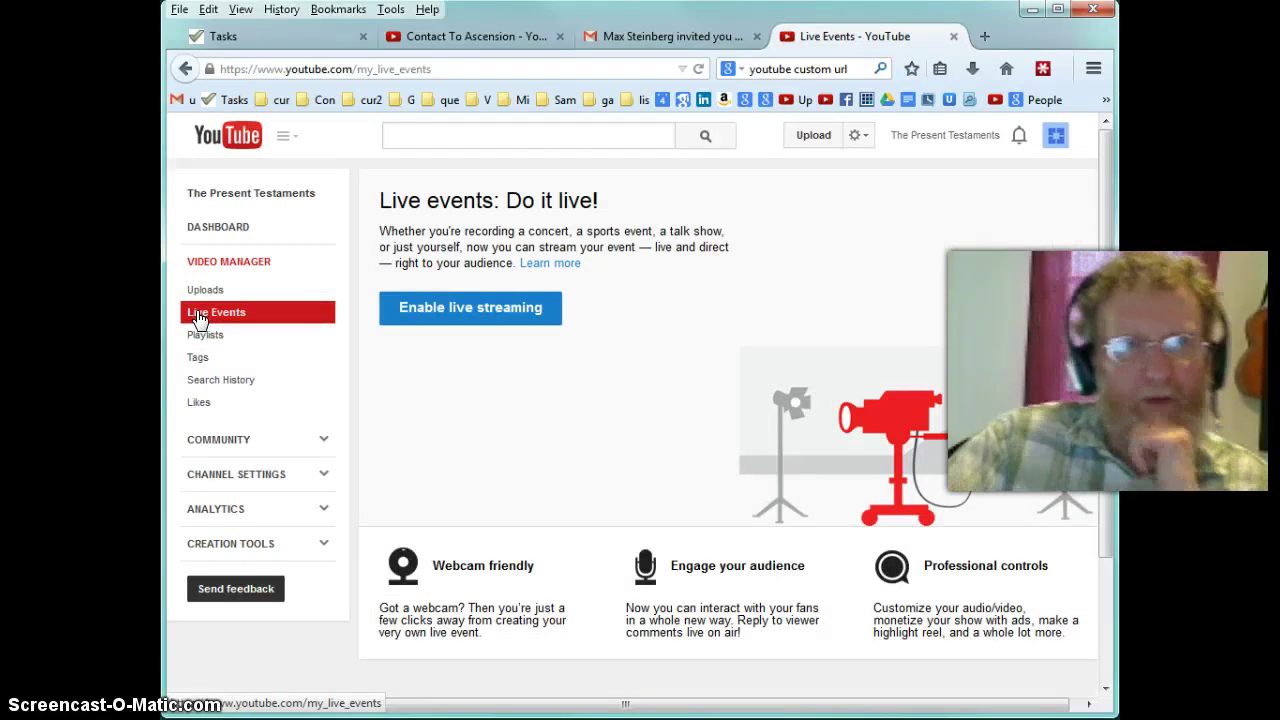
{"action": "left_click", "coordinate": [482, 306]}
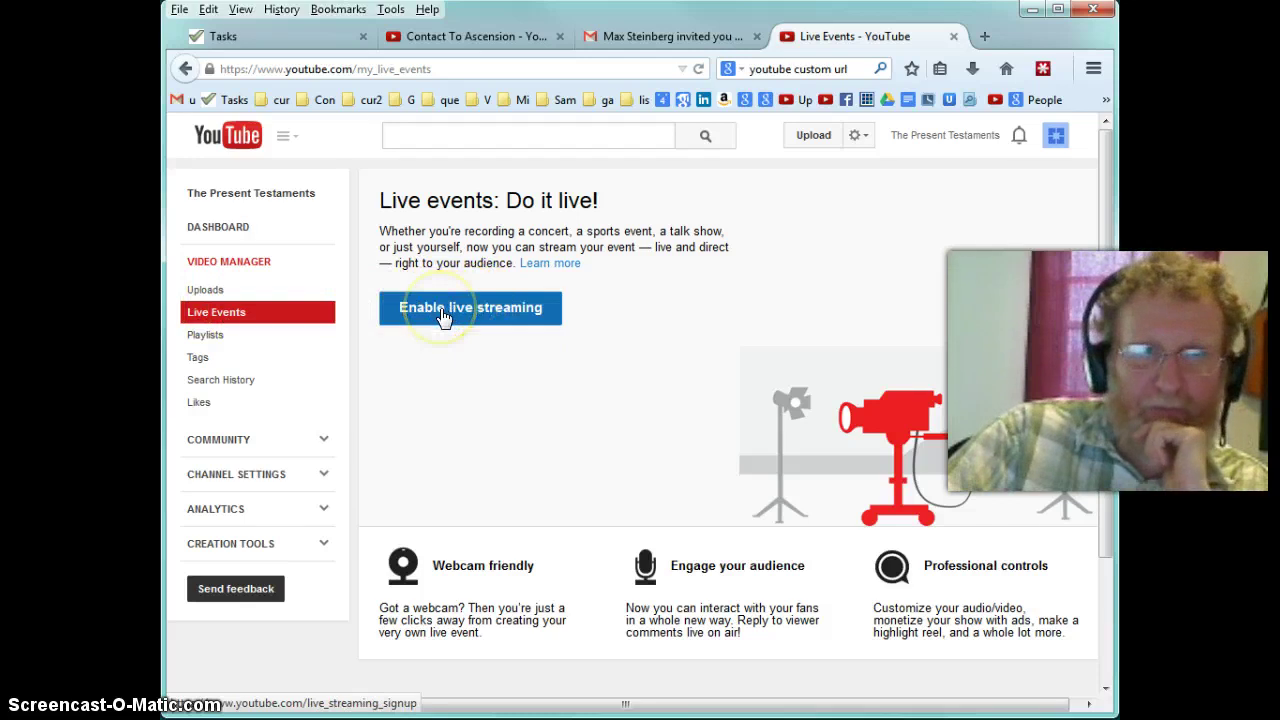
{"action": "left_click", "coordinate": [443, 316]}
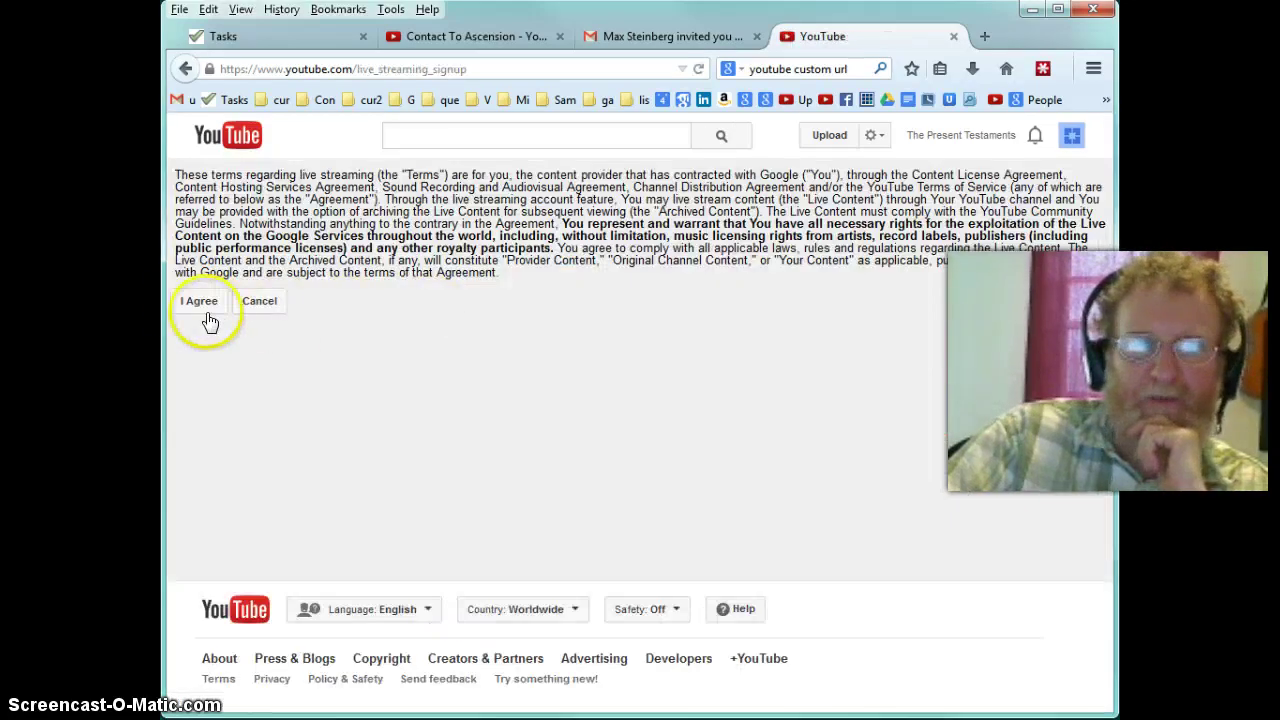
{"action": "left_click", "coordinate": [188, 304]}
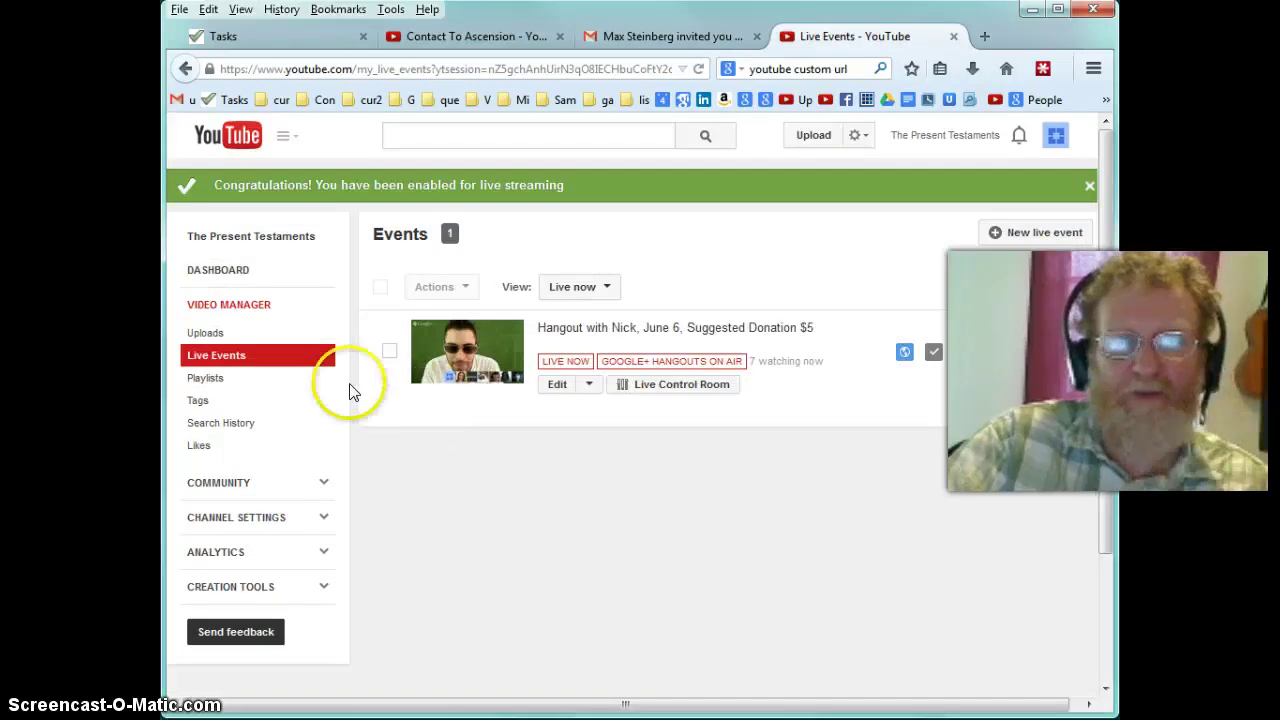
Step: Check the channel's Uploads, return to Live Events and filter the events to Completed
{"action": "left_click", "coordinate": [197, 336]}
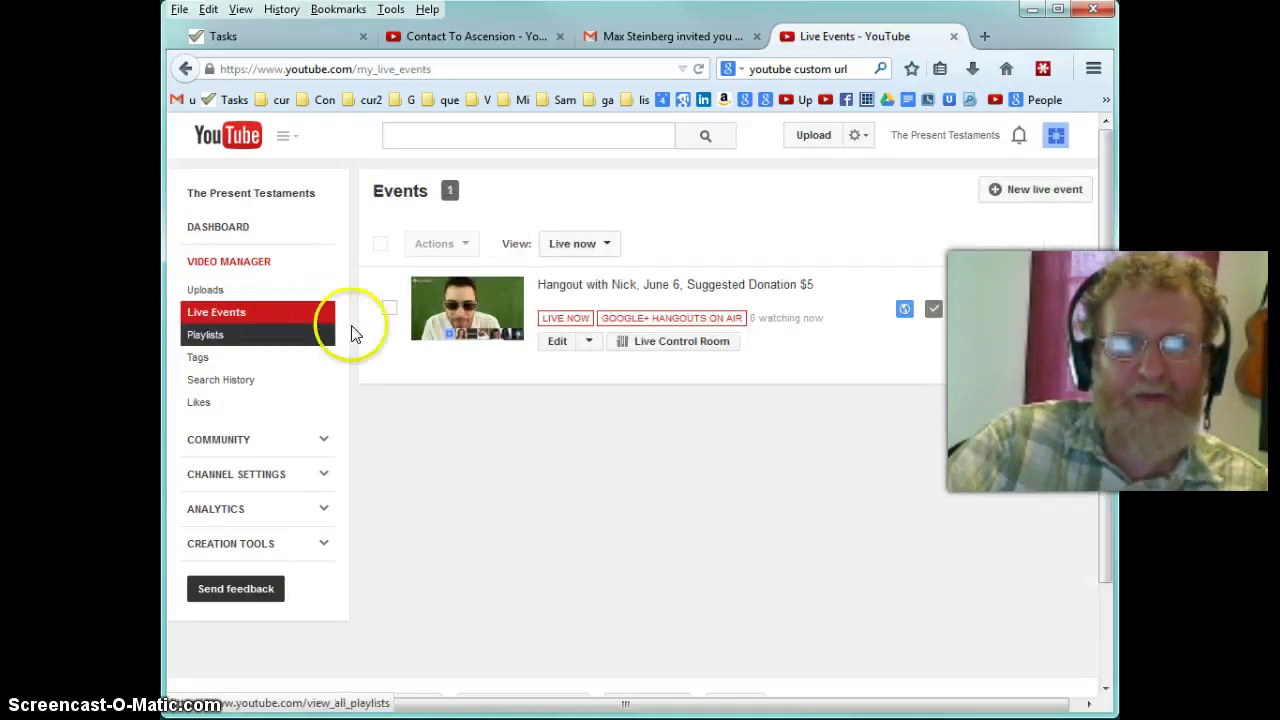
{"action": "left_click", "coordinate": [601, 248]}
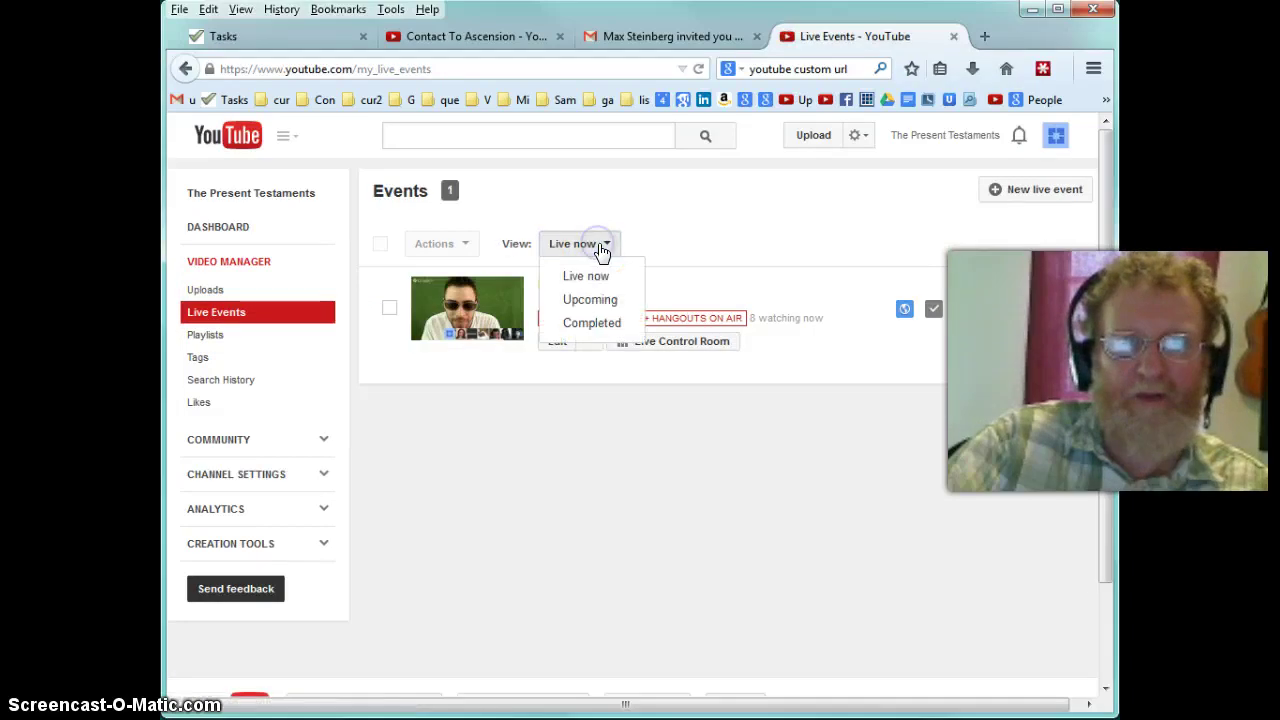
{"action": "left_click", "coordinate": [588, 323]}
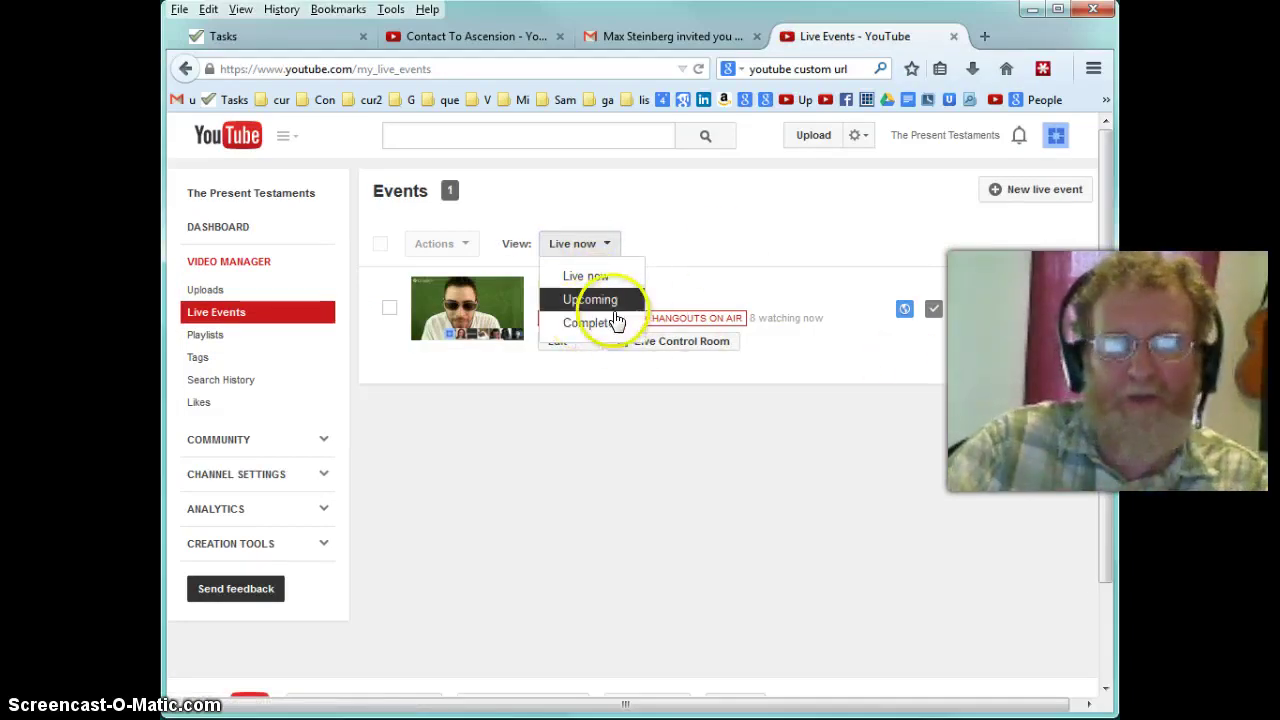
{"action": "left_click", "coordinate": [593, 323]}
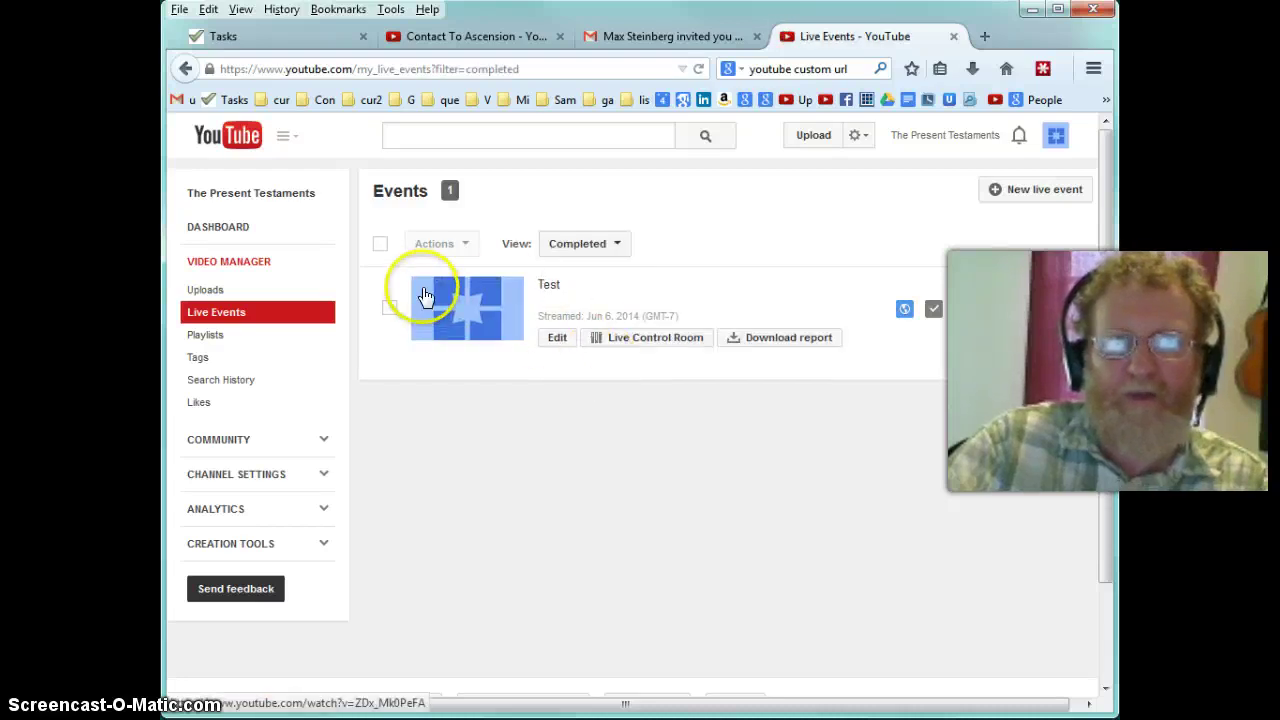
Step: Review the Test event's Info and Settings and return to the Video Manager without making changes
{"action": "left_click", "coordinate": [558, 339]}
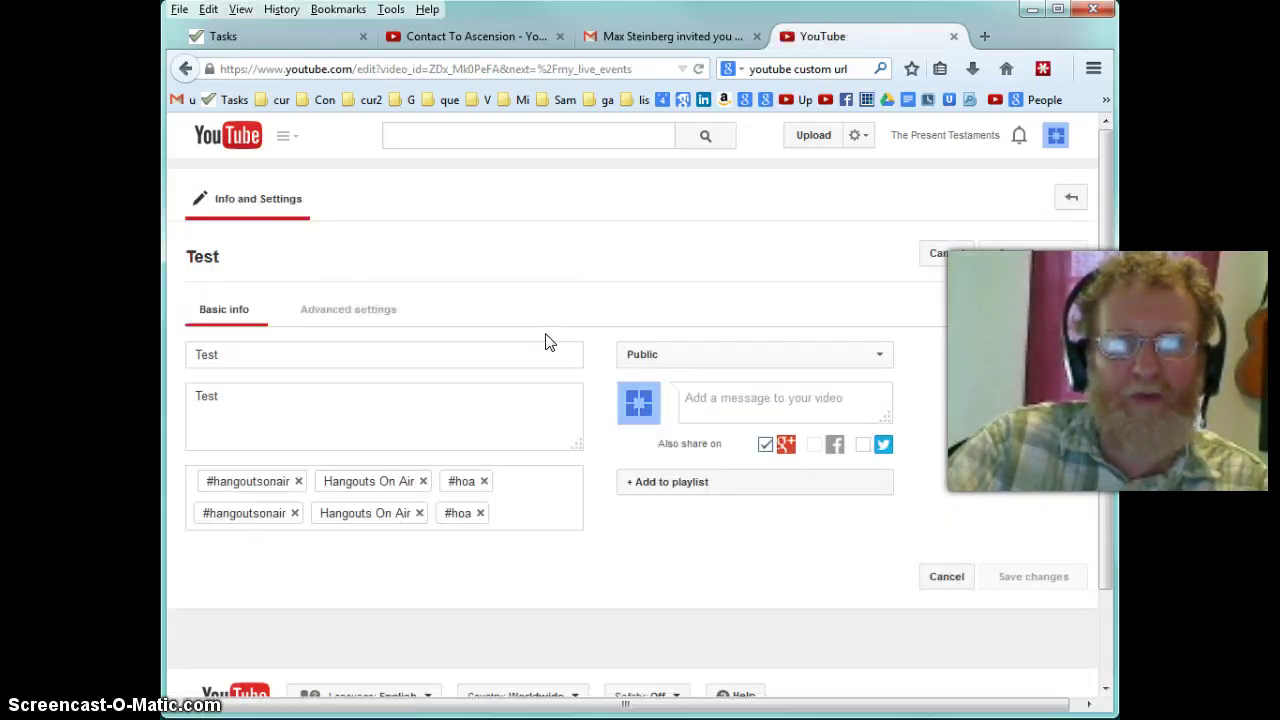
{"action": "left_click", "coordinate": [223, 349]}
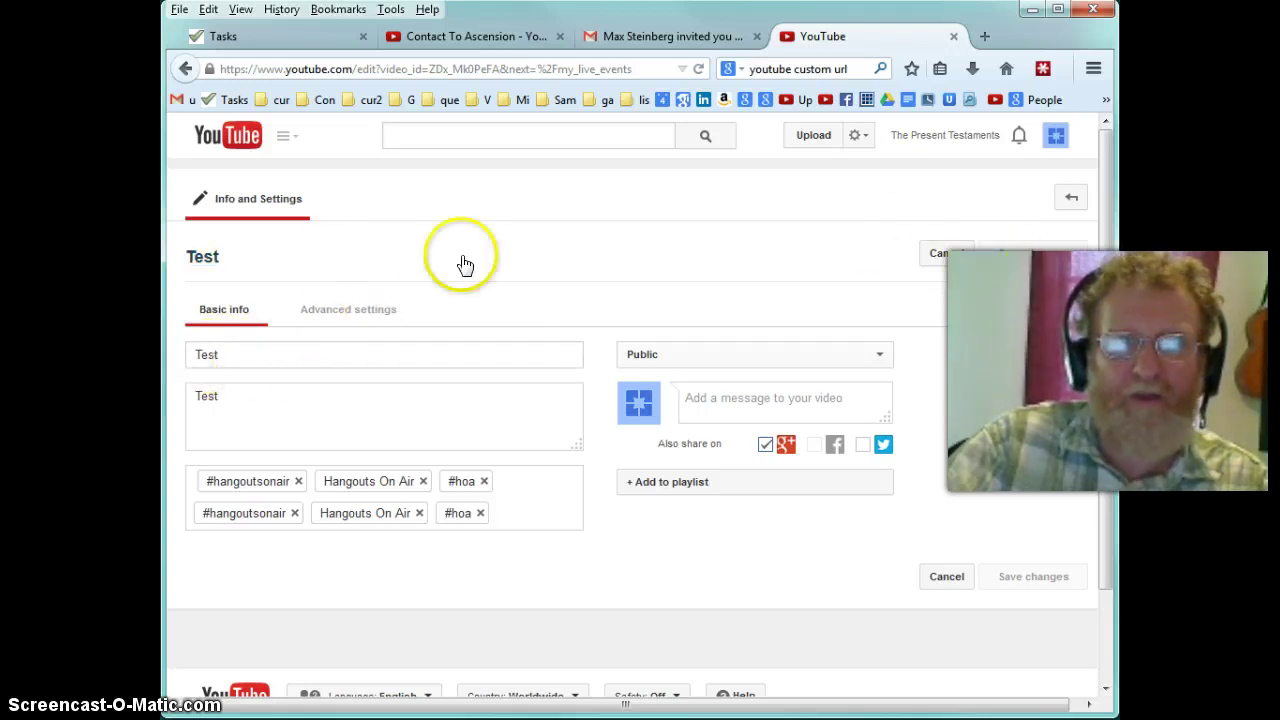
{"action": "left_click", "coordinate": [1071, 199]}
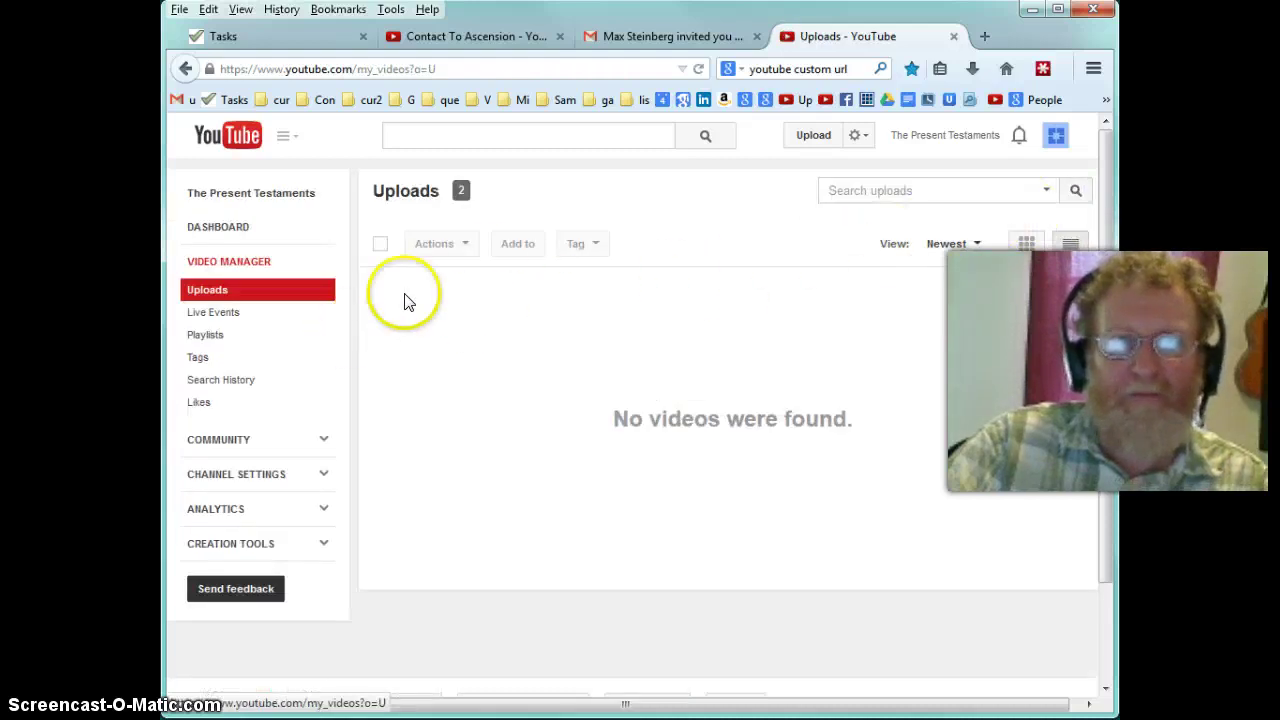
Step: Go back to Live Events and show only the completed events
{"action": "left_click", "coordinate": [213, 314]}
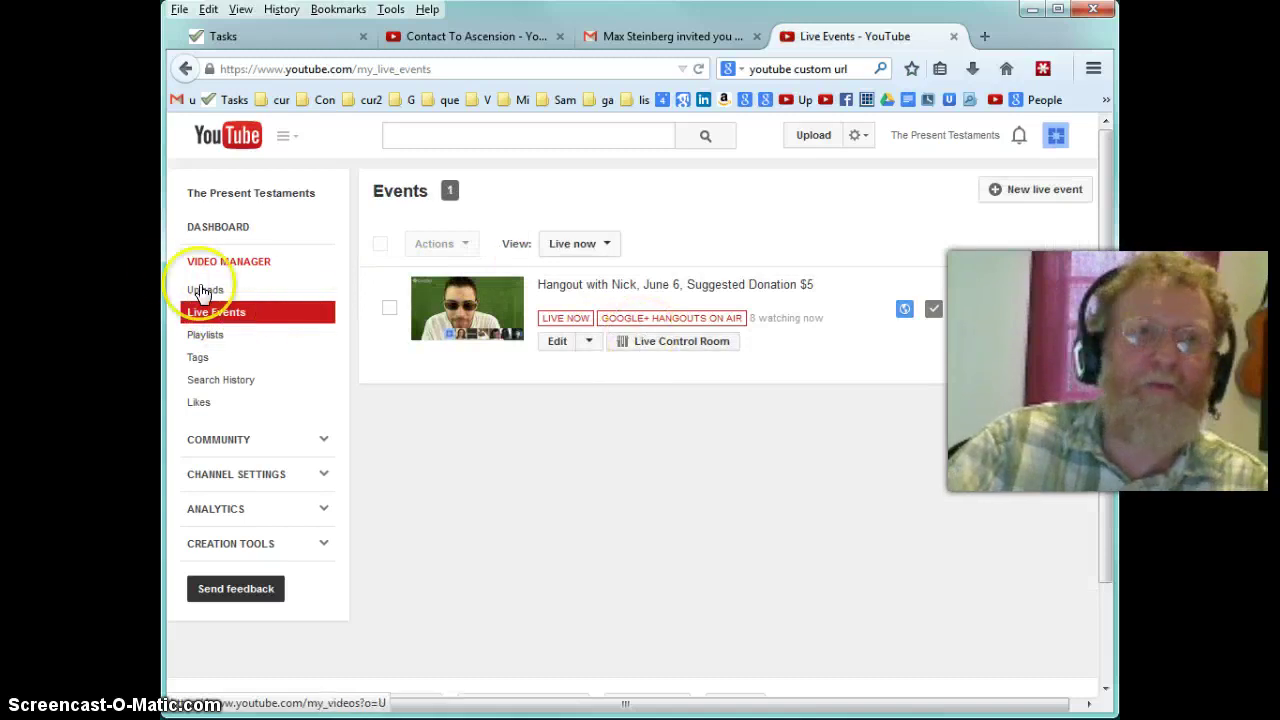
{"action": "left_click", "coordinate": [609, 249]}
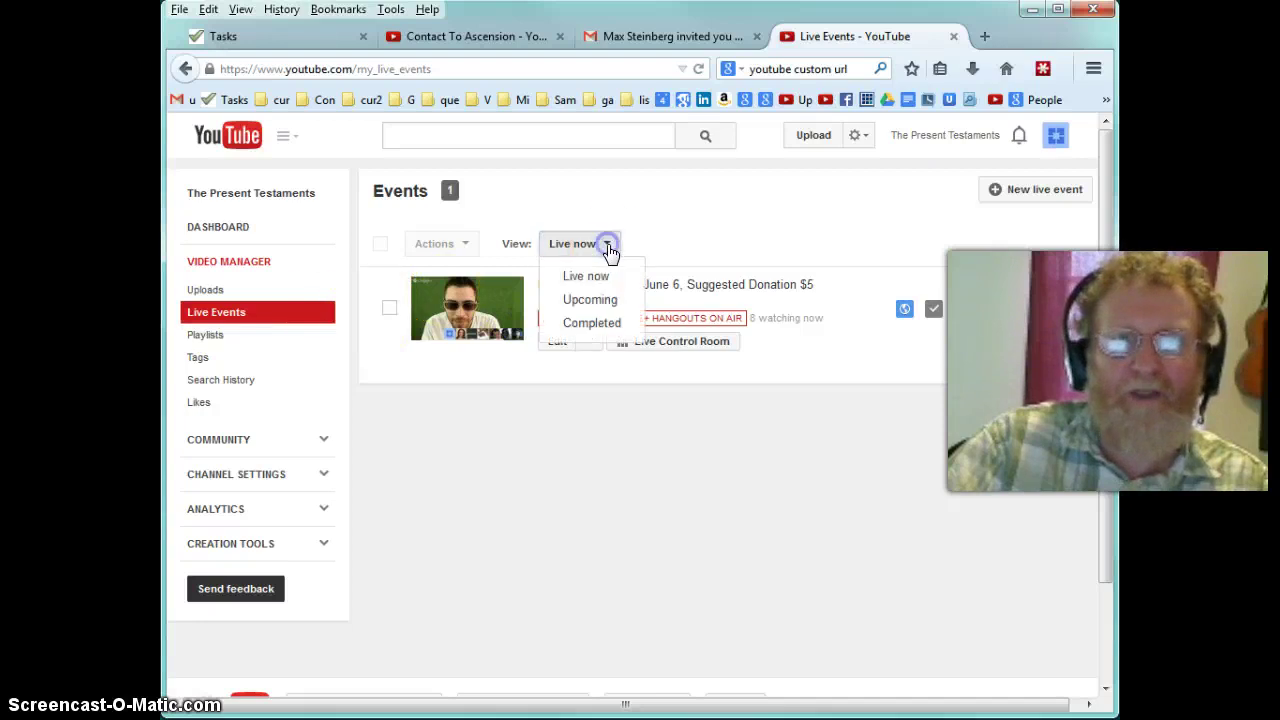
{"action": "left_click", "coordinate": [605, 325]}
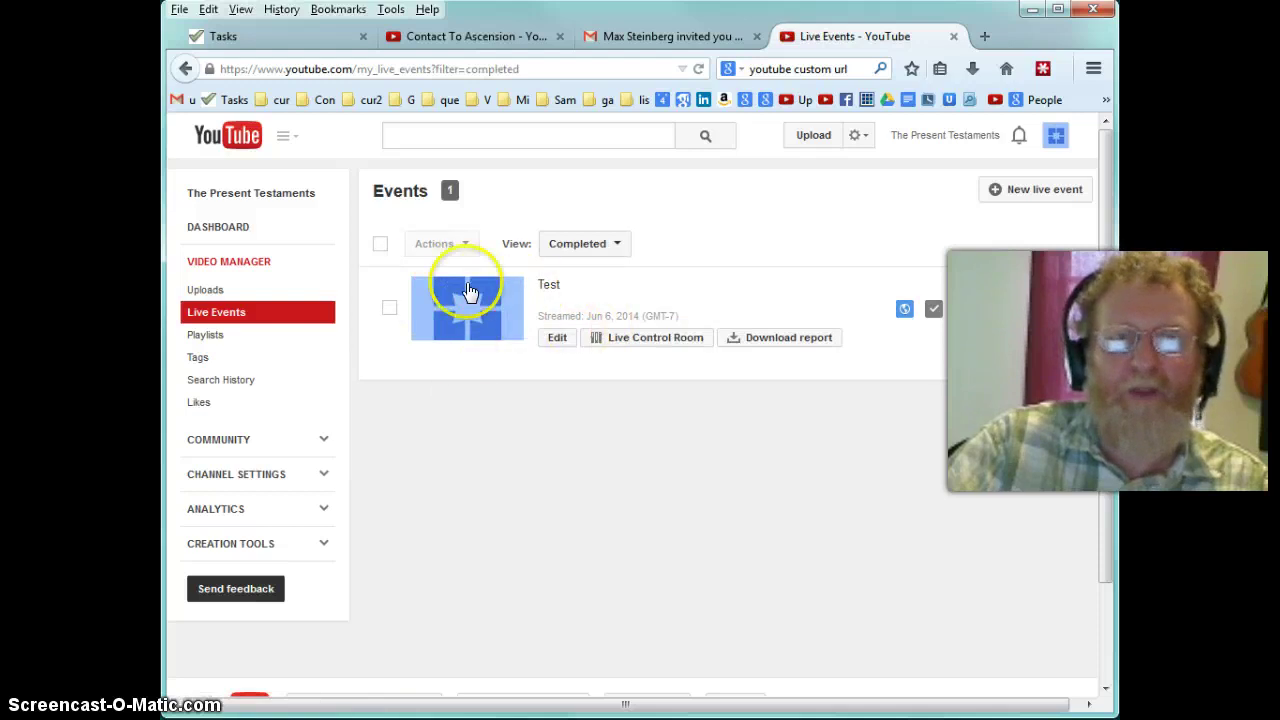
{"action": "left_click", "coordinate": [508, 338]}
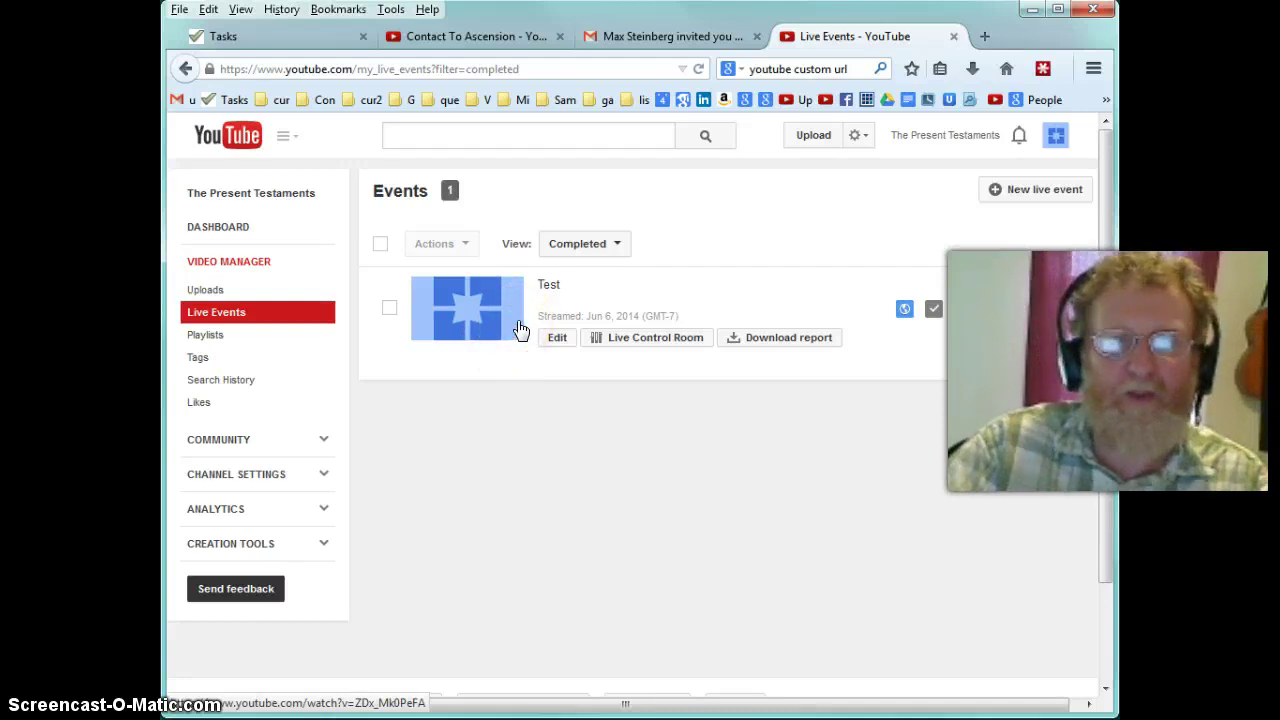
{"action": "left_click", "coordinate": [575, 311]}
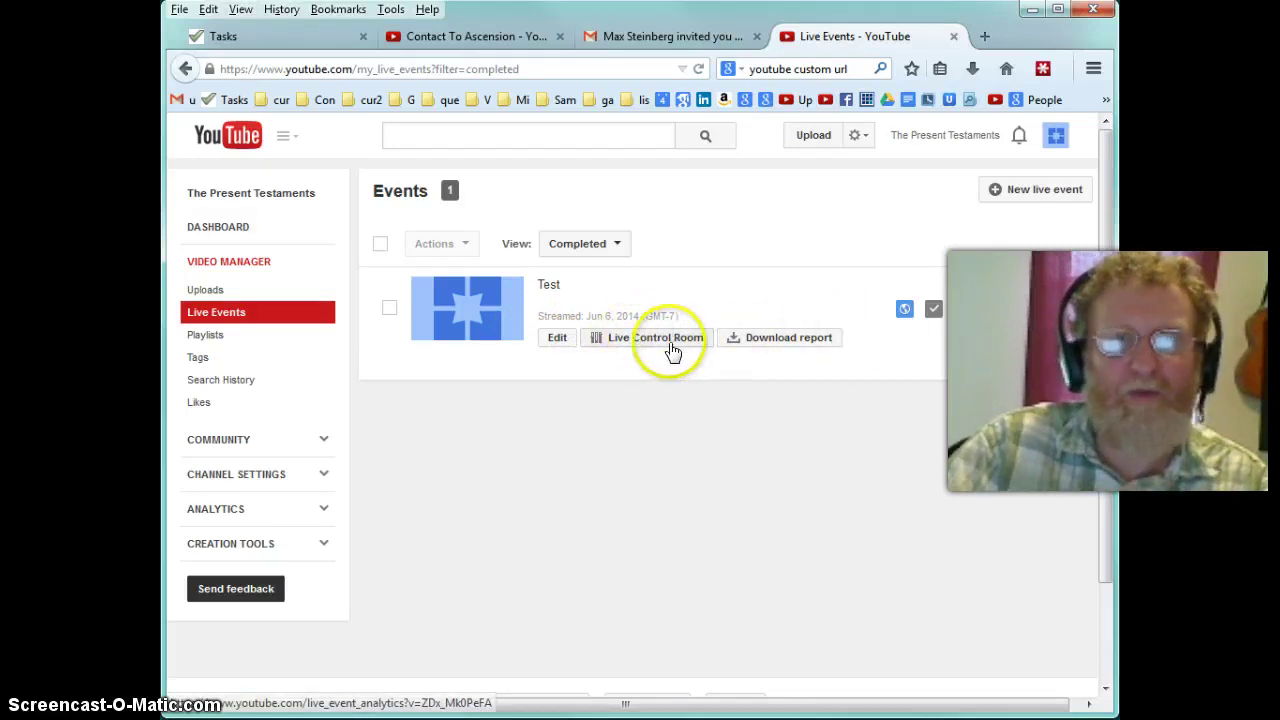
{"action": "left_click", "coordinate": [389, 310]}
{"action": "left_click", "coordinate": [455, 252]}
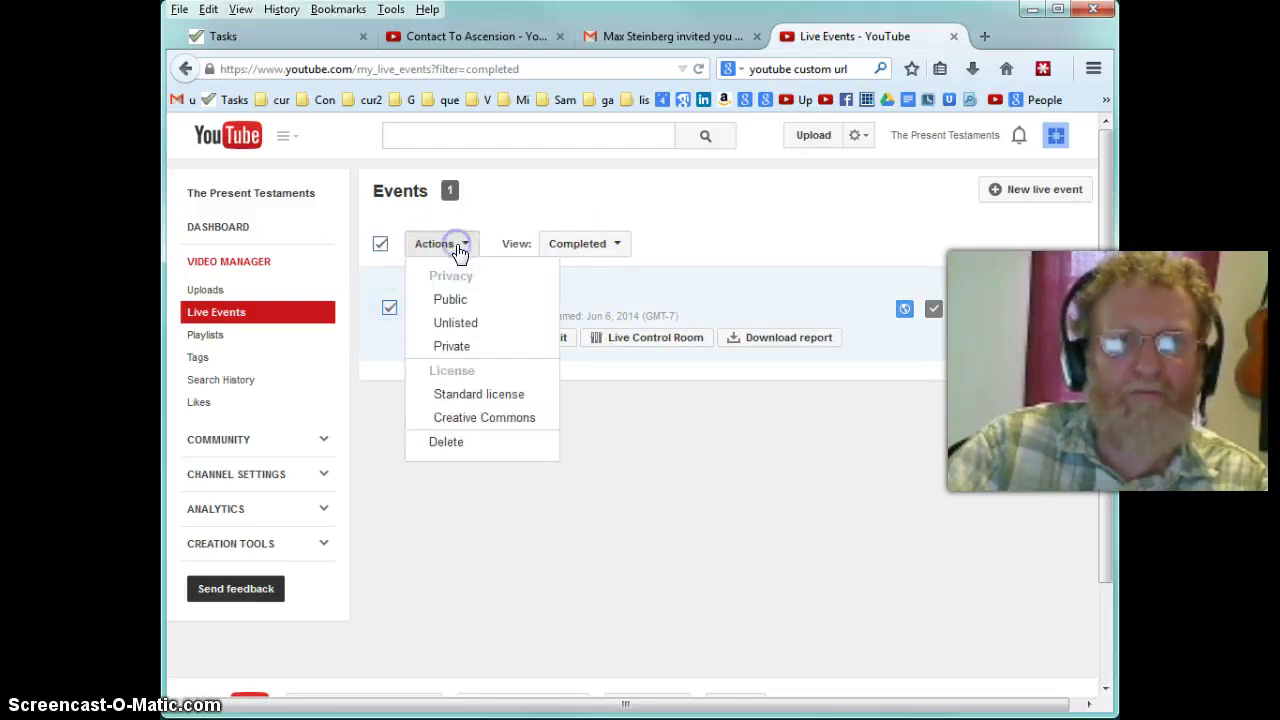
{"action": "left_click", "coordinate": [448, 445]}
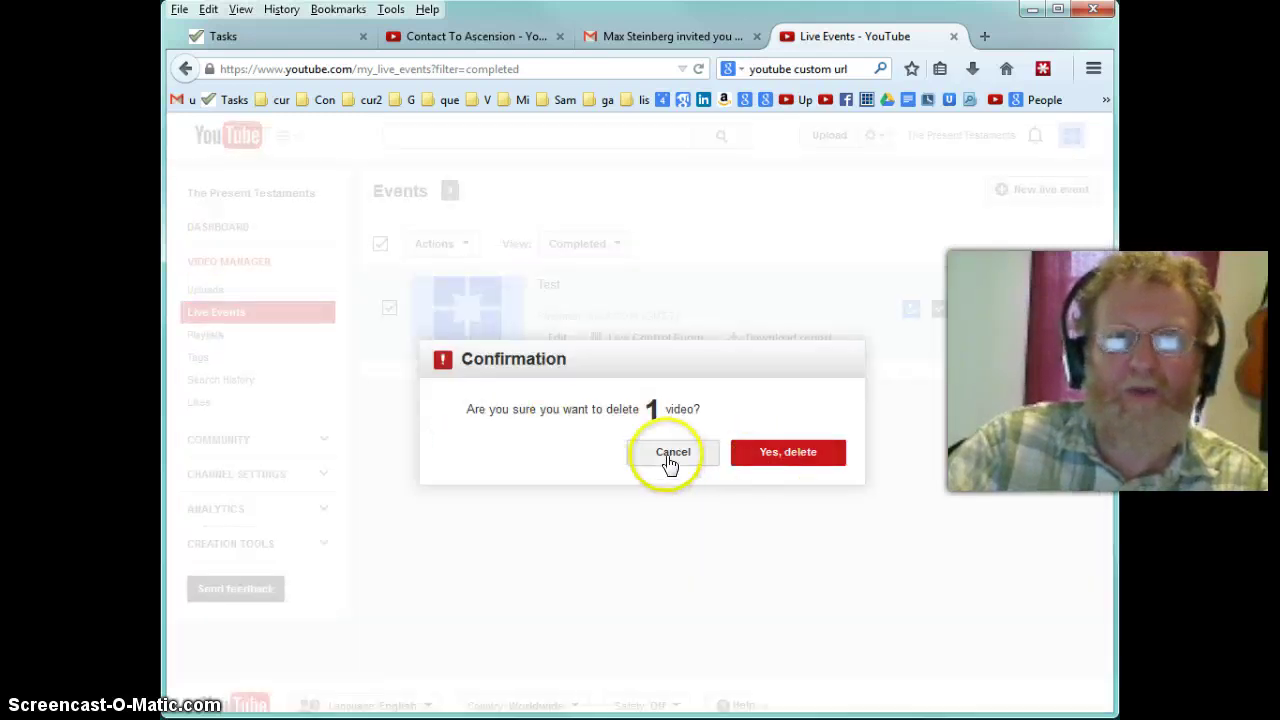
{"action": "left_click", "coordinate": [666, 455]}
Step: Edit the Test event's details, set its privacy to Private and save the changes
{"action": "left_click", "coordinate": [560, 337]}
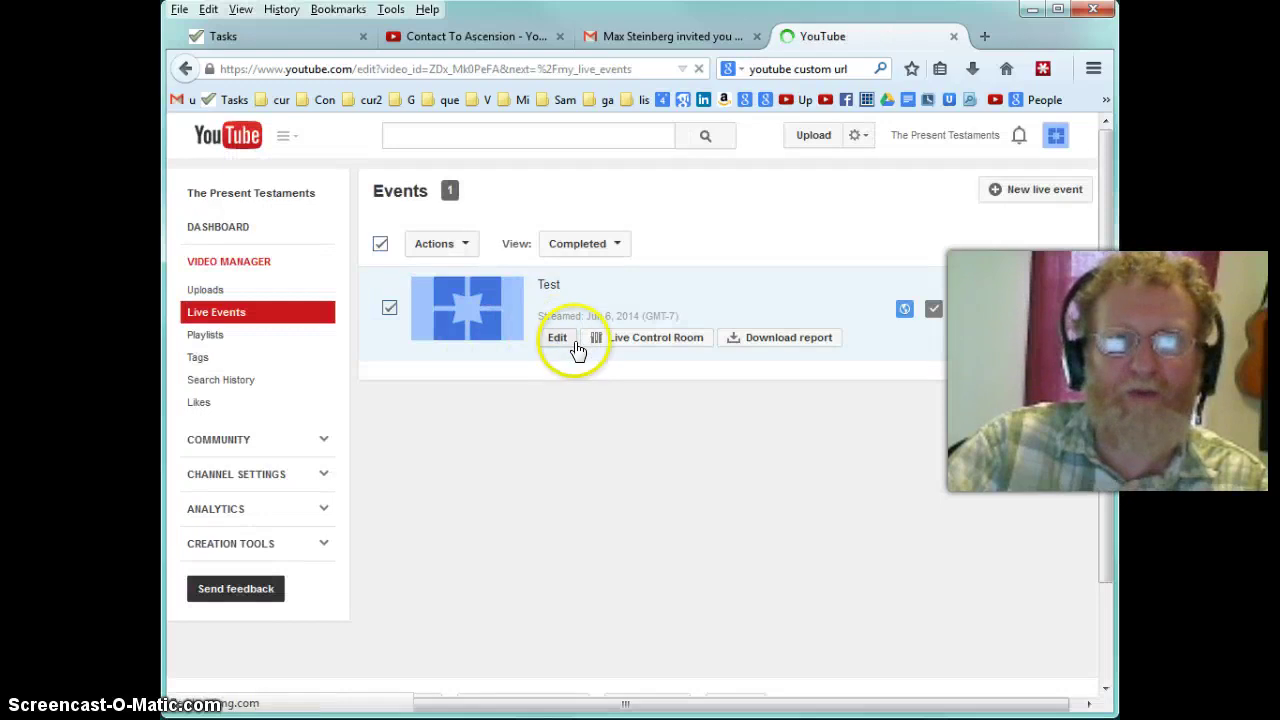
{"action": "left_click", "coordinate": [731, 354]}
{"action": "left_click", "coordinate": [657, 407]}
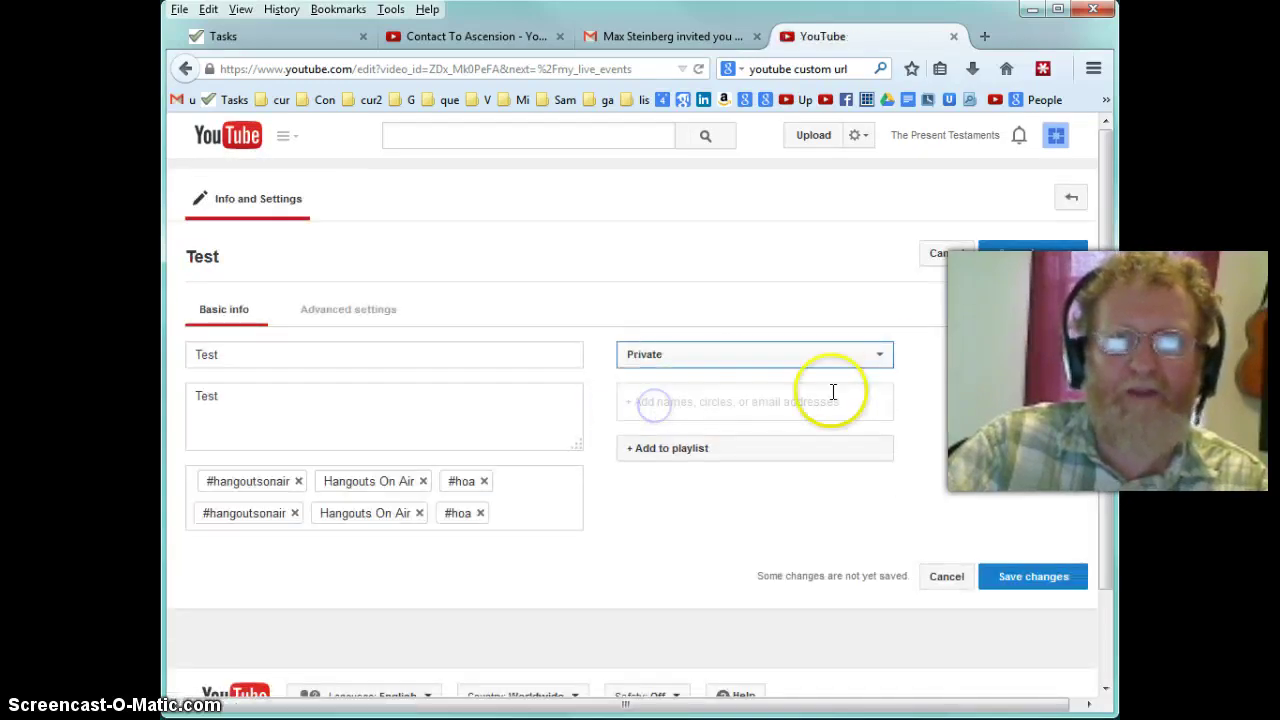
{"action": "left_click", "coordinate": [1010, 255]}
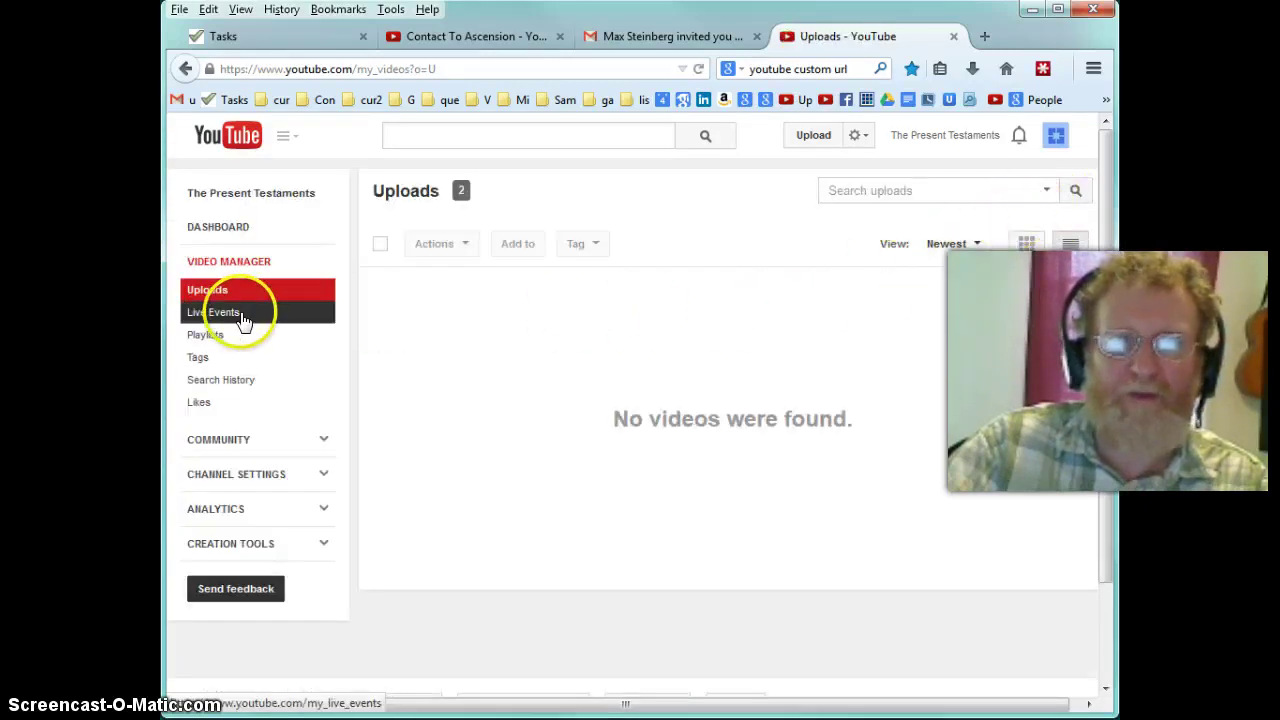
Step: Return to the completed live events and permanently delete the Test event
{"action": "left_click", "coordinate": [212, 311]}
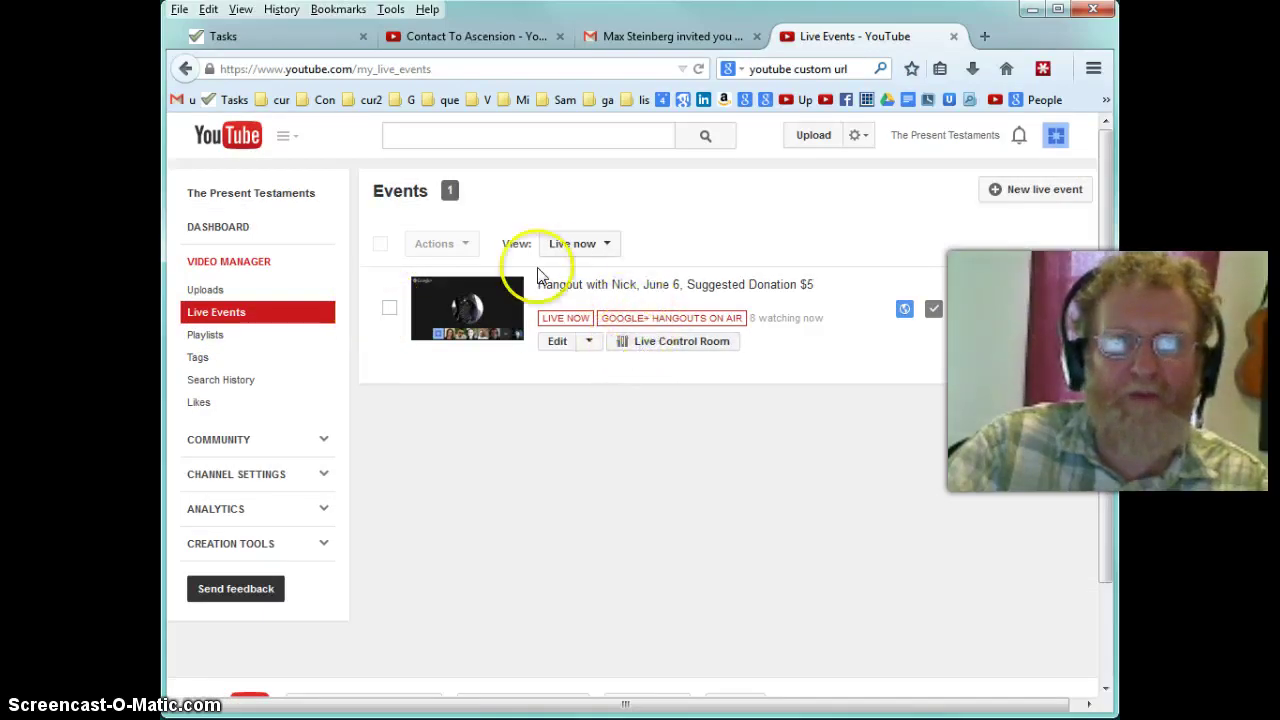
{"action": "left_click", "coordinate": [589, 247]}
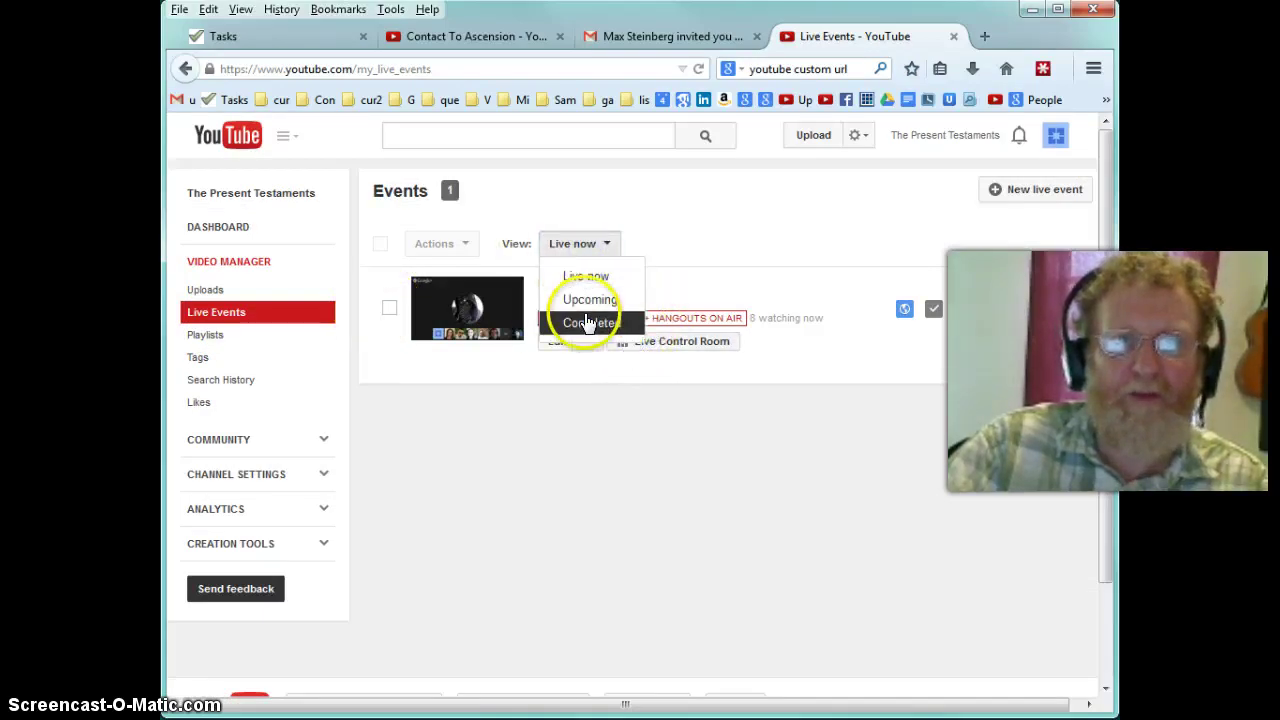
{"action": "left_click", "coordinate": [589, 322]}
{"action": "left_click", "coordinate": [388, 310]}
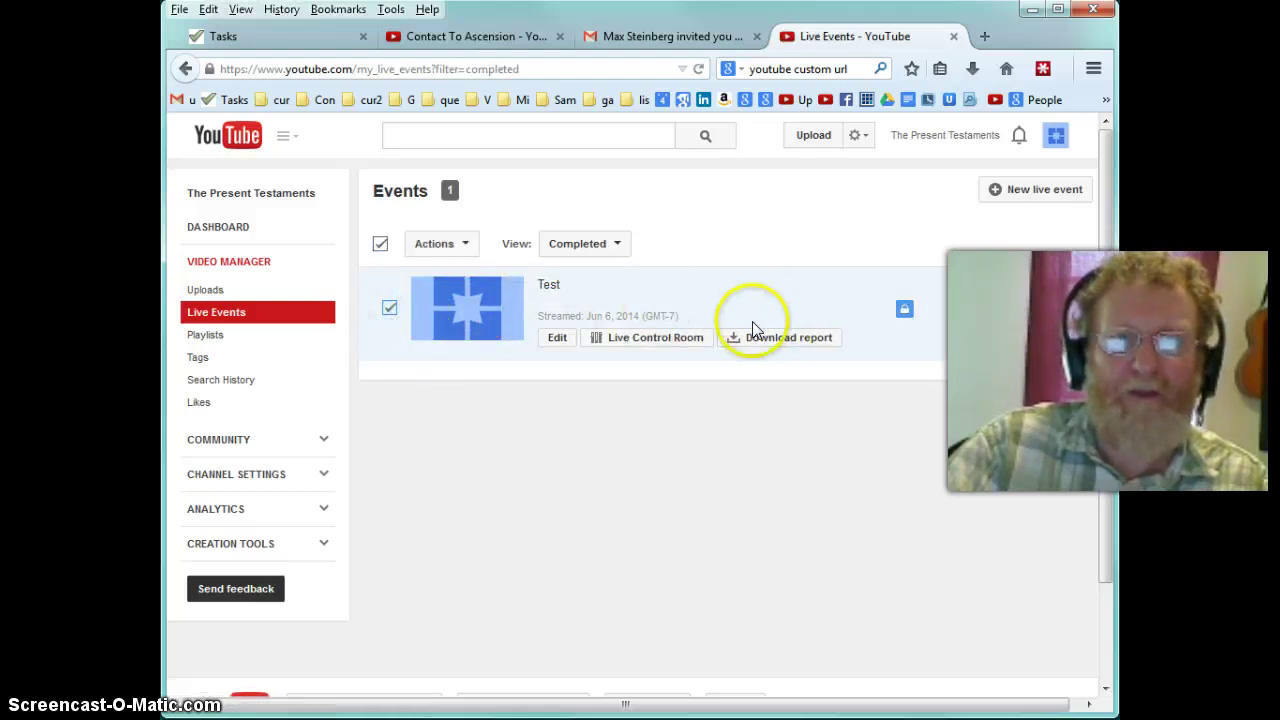
{"action": "left_click", "coordinate": [445, 246]}
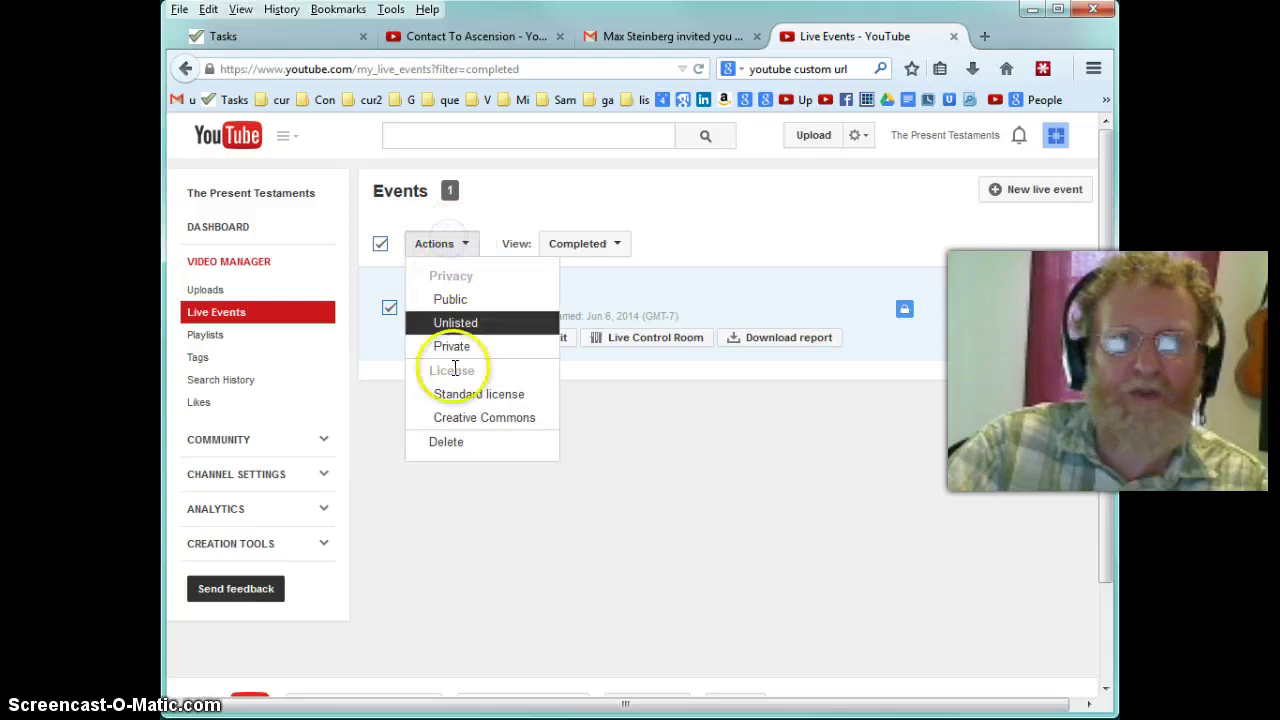
{"action": "left_click", "coordinate": [458, 441]}
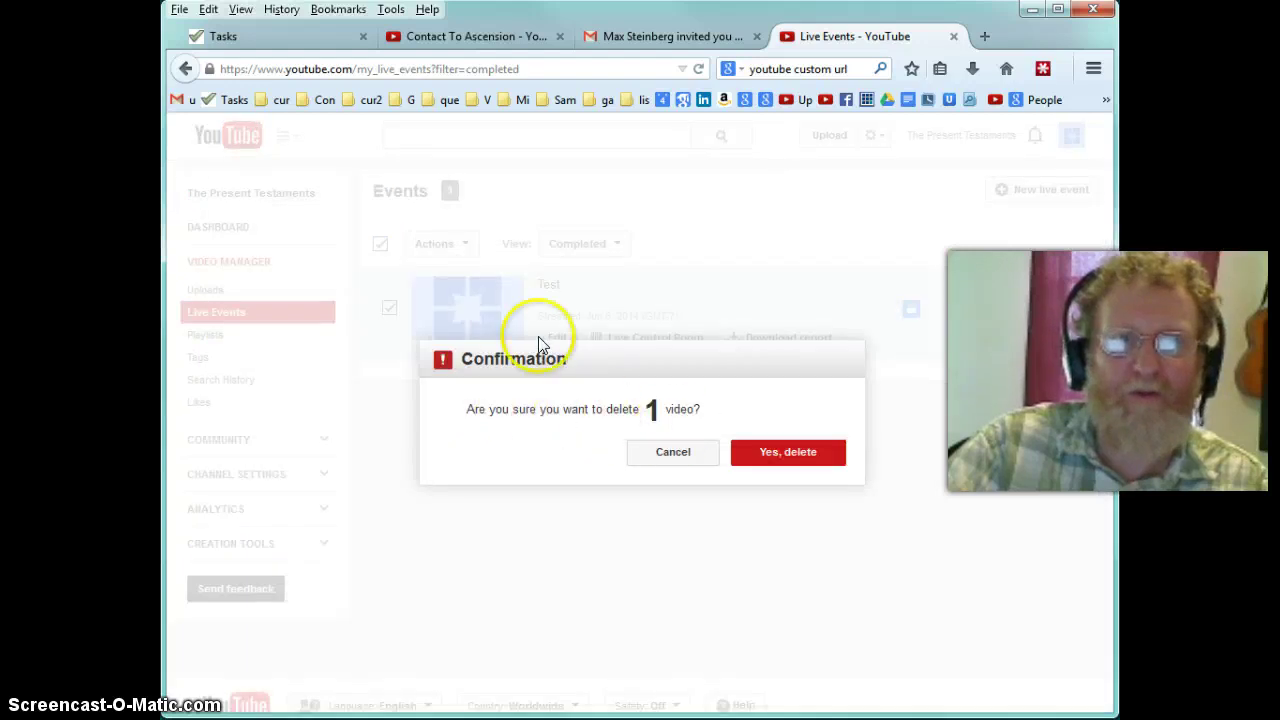
{"action": "left_click", "coordinate": [788, 453]}
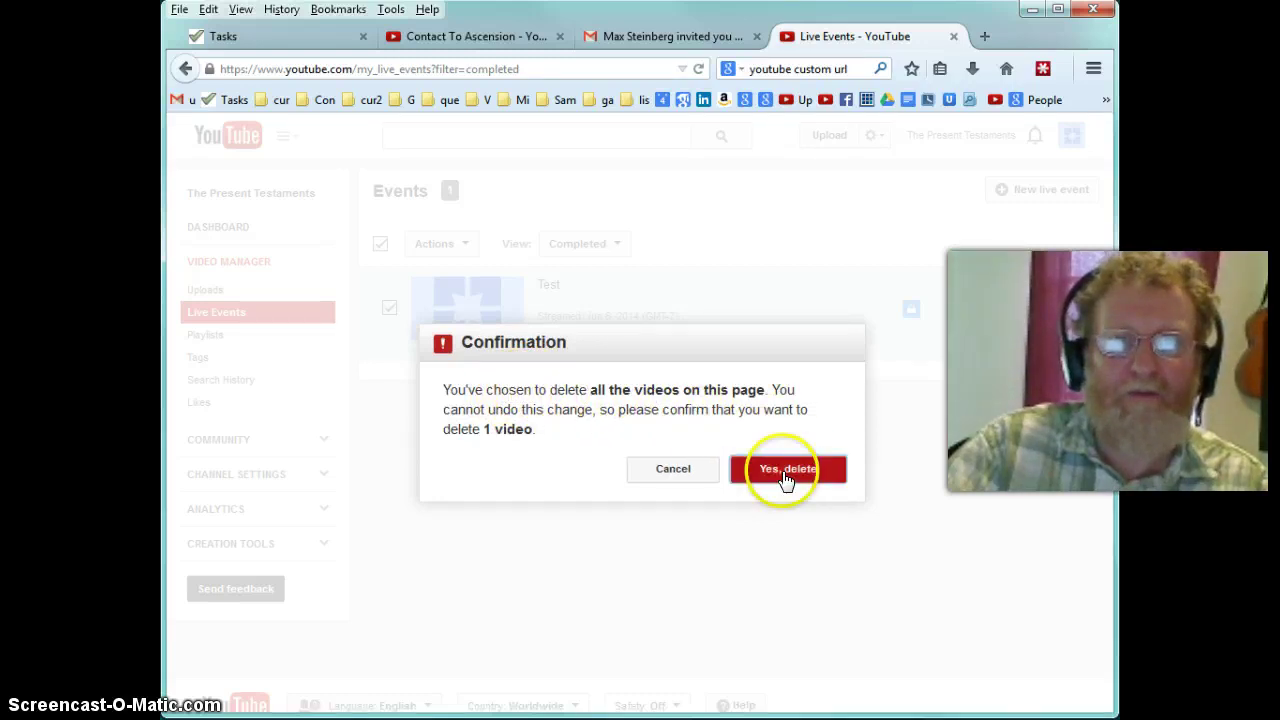
{"action": "left_click", "coordinate": [782, 471]}
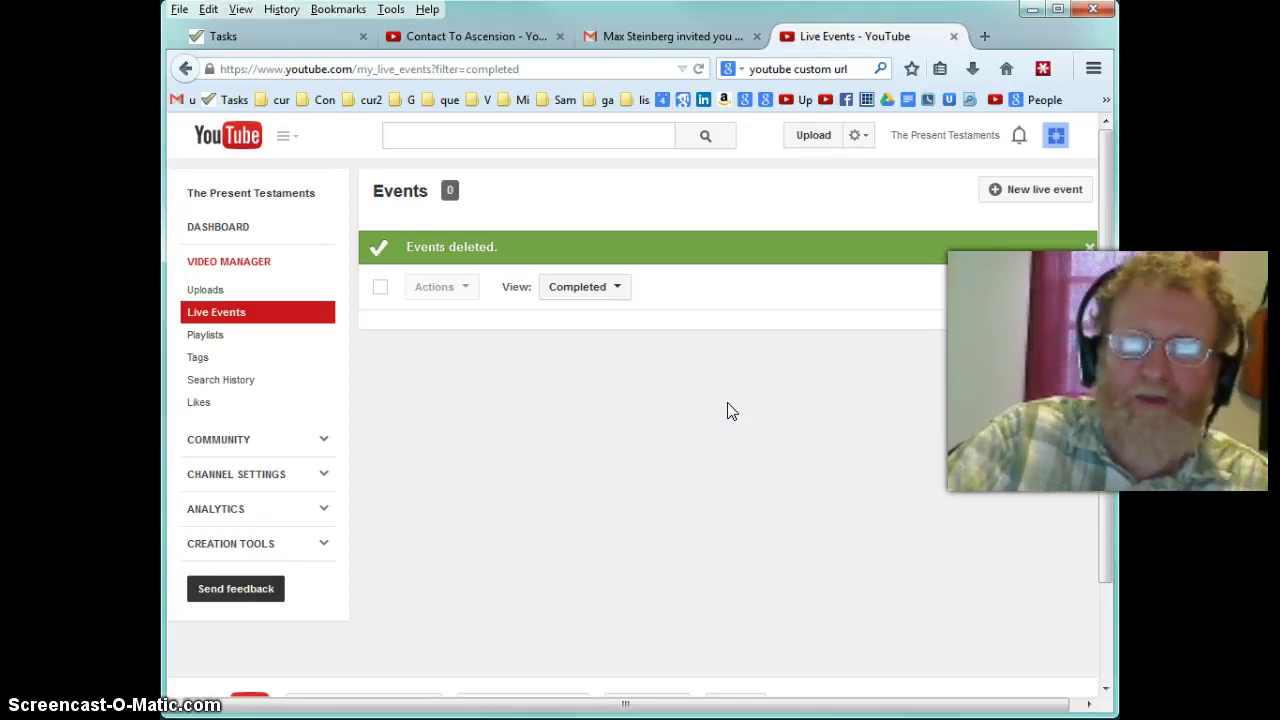
{"action": "left_click", "coordinate": [660, 428]}
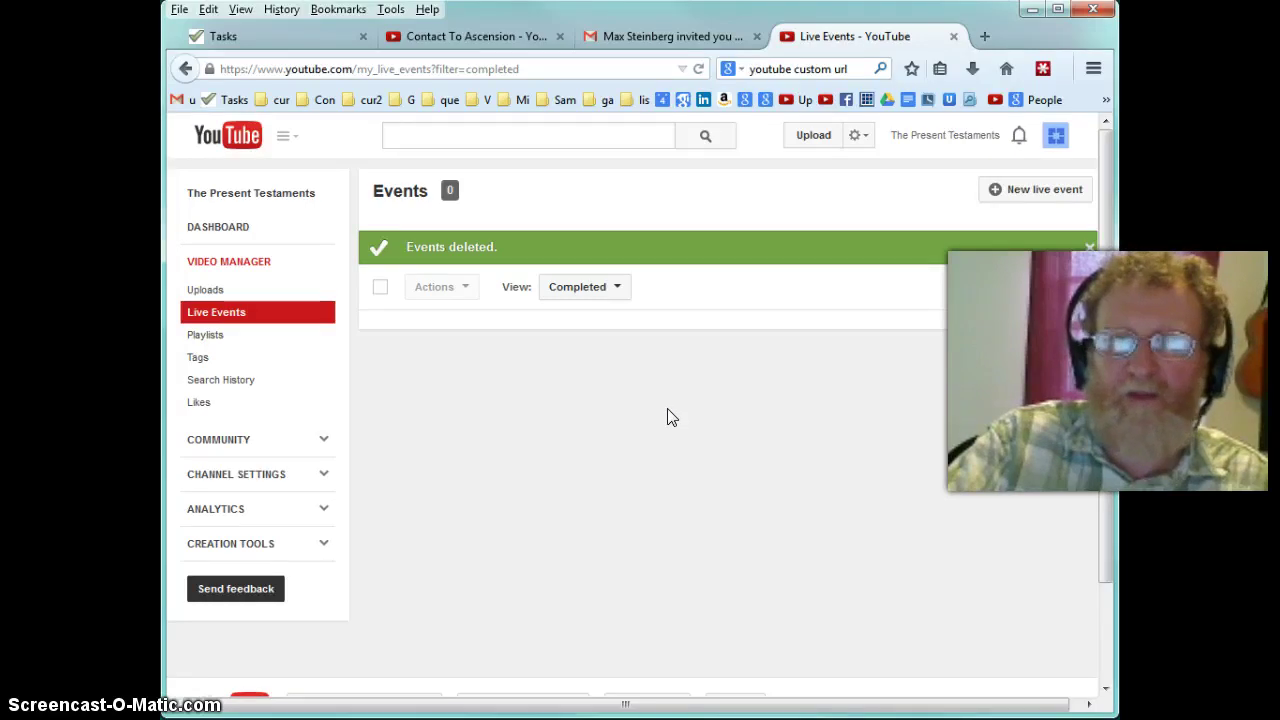
{"action": "left_click", "coordinate": [682, 398]}
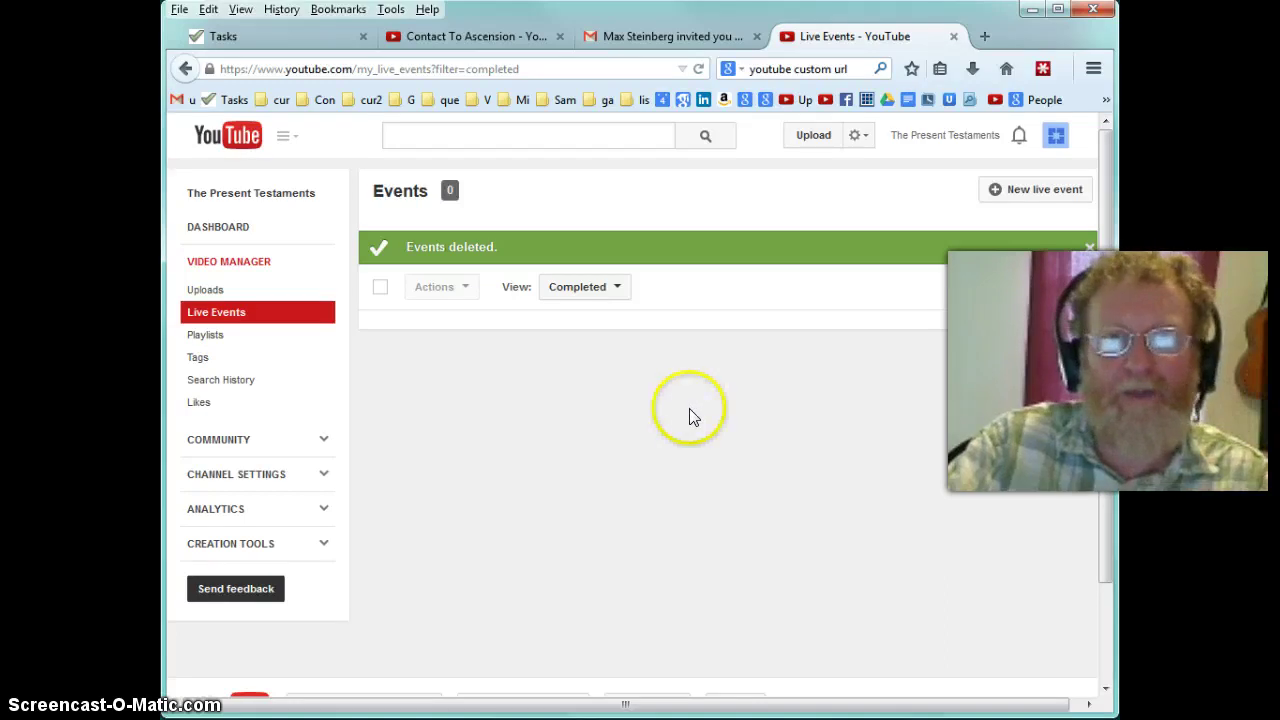
Step: Switch to Google+ as The Present Testaments page and open the Hangouts On Air listing
{"action": "left_click", "coordinate": [1058, 137]}
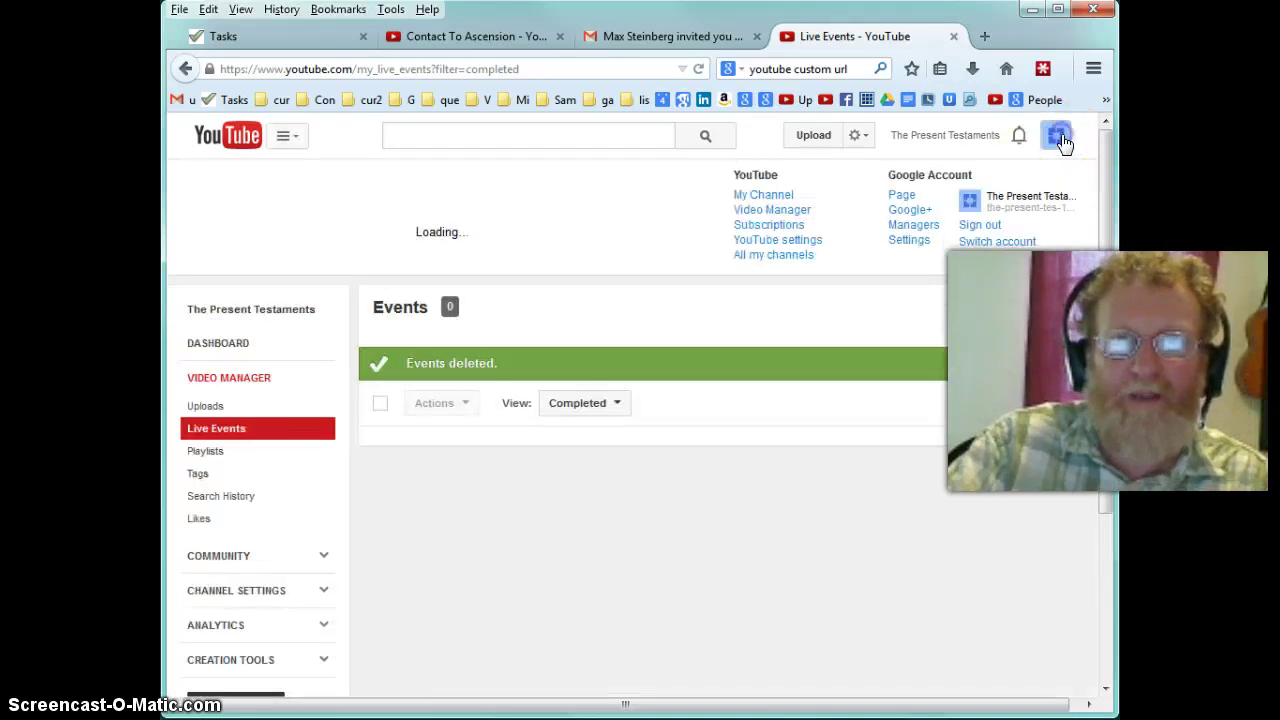
{"action": "left_click", "coordinate": [909, 210]}
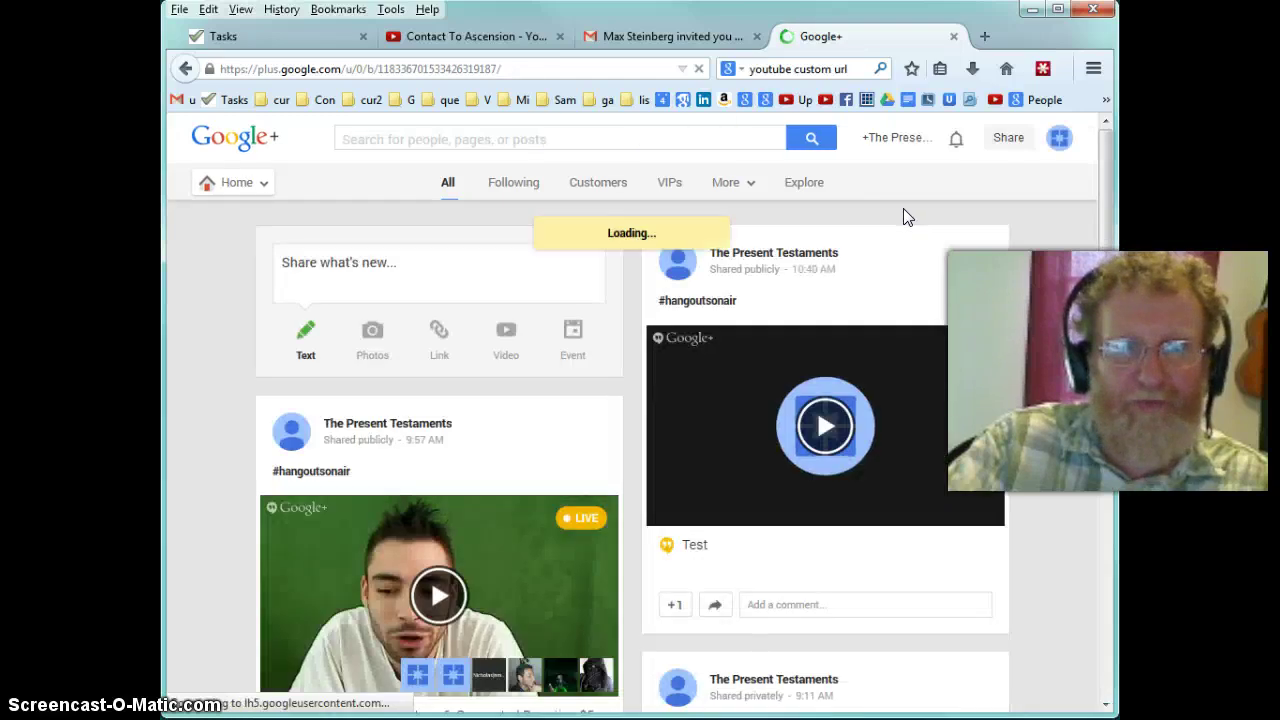
{"action": "mouse_move", "coordinate": [234, 223]}
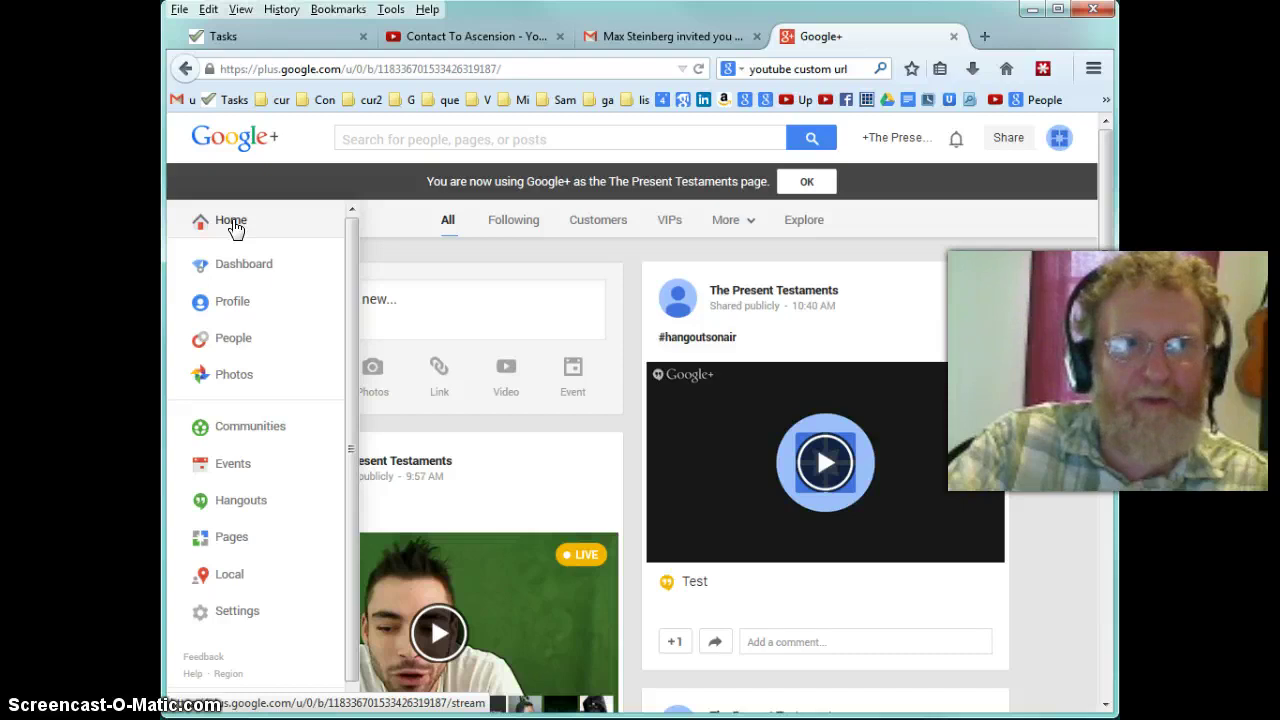
{"action": "left_click", "coordinate": [242, 432]}
{"action": "left_click", "coordinate": [224, 507]}
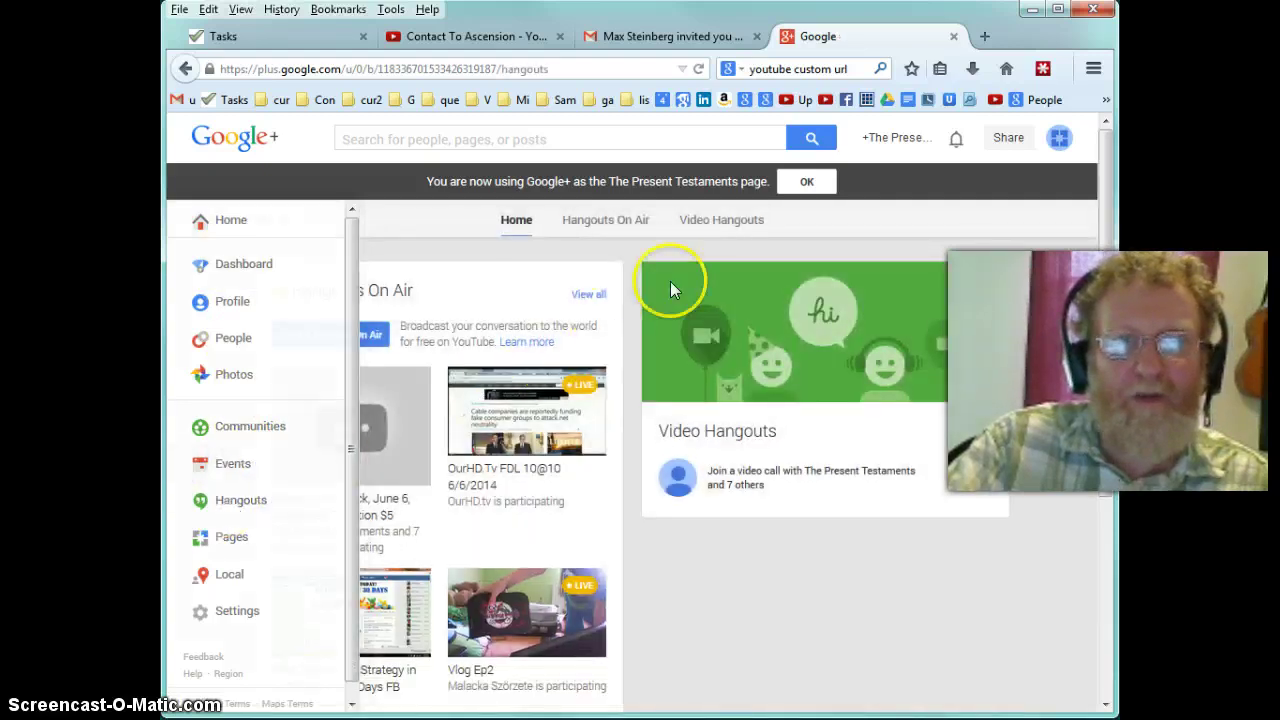
{"action": "left_click", "coordinate": [606, 220]}
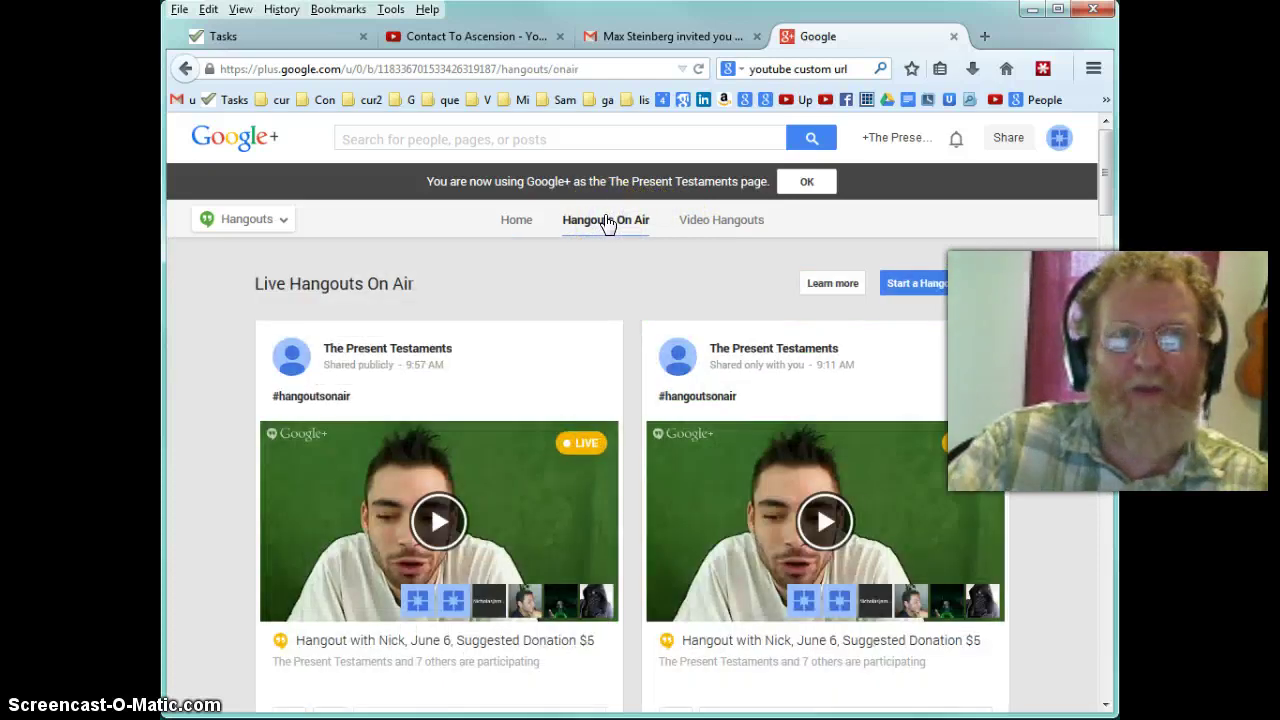
Step: Start creating a new Hangout On Air and set its start to Later
{"action": "left_click", "coordinate": [929, 290]}
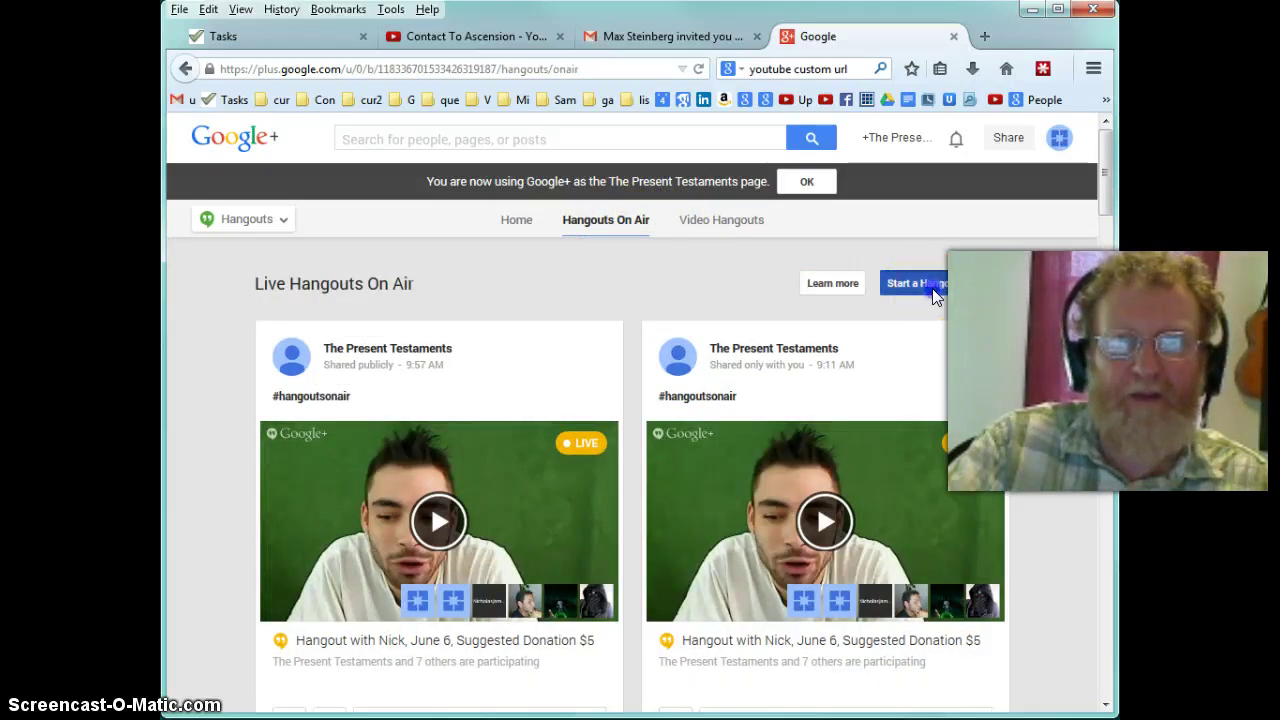
{"action": "left_click", "coordinate": [600, 401]}
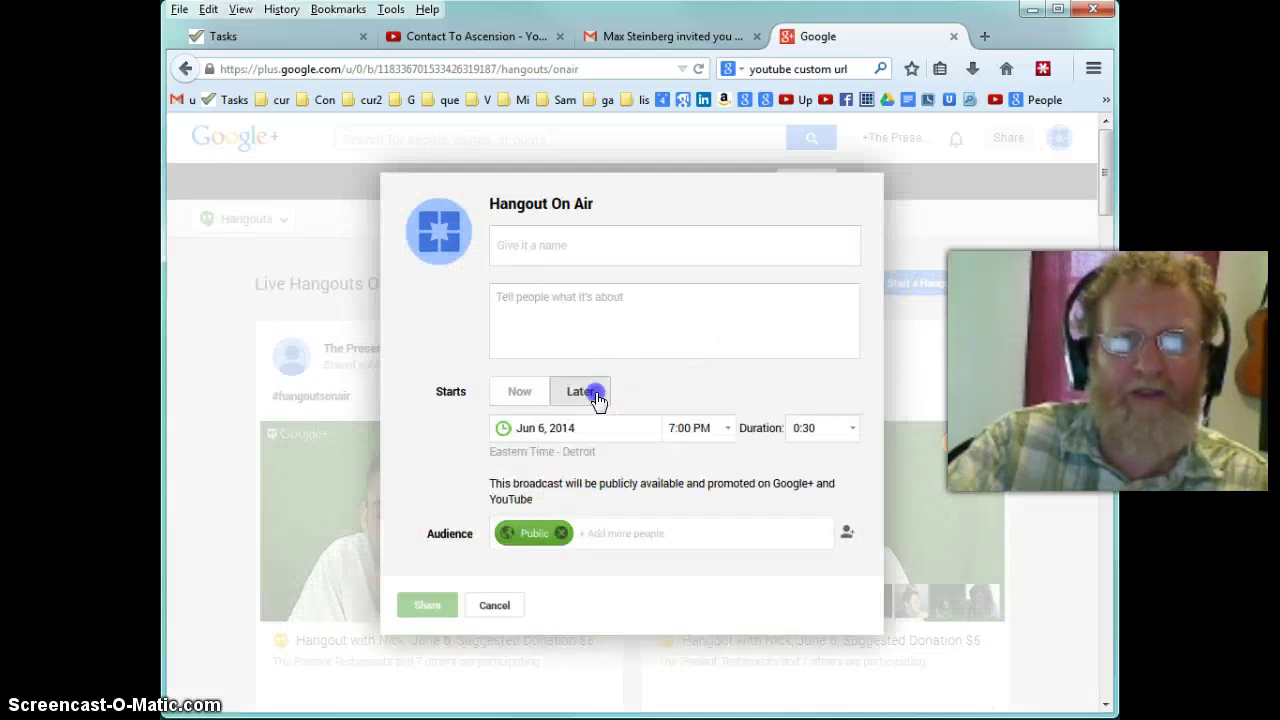